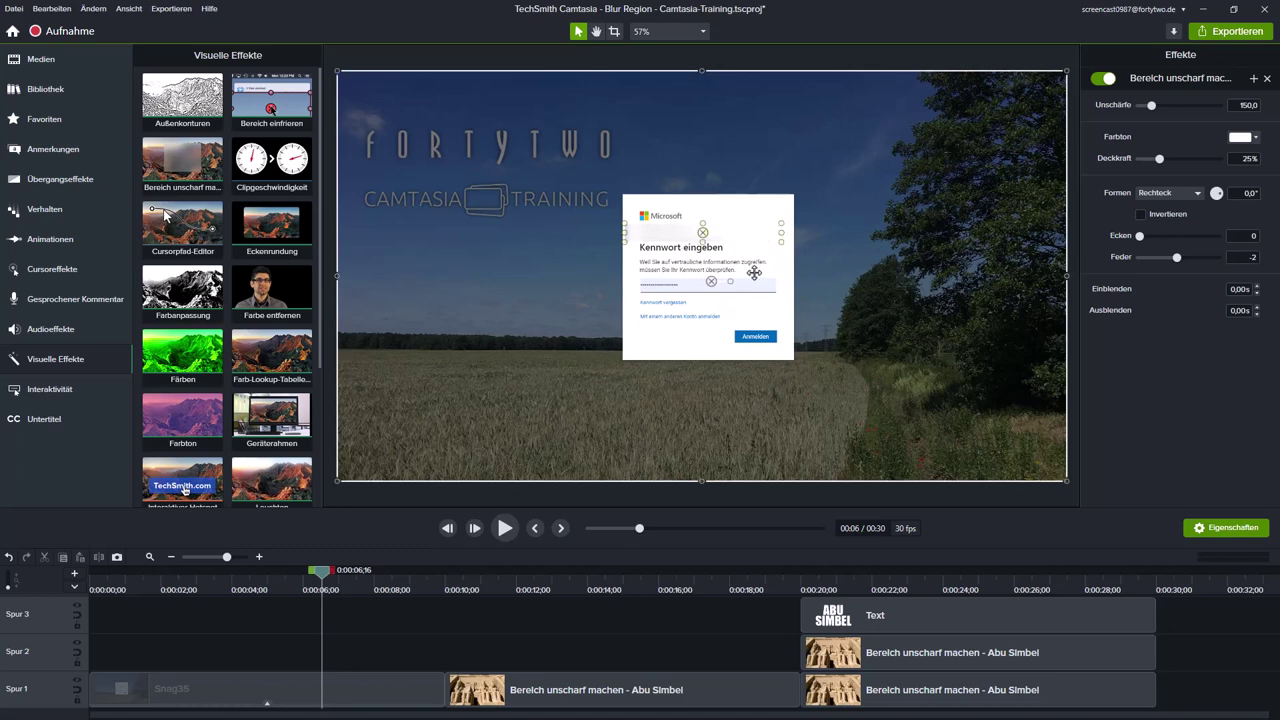
Add an animation to the Snag35 clip ending at 0:00:05;29 and set its Y rotation to -21°
click(507, 364)
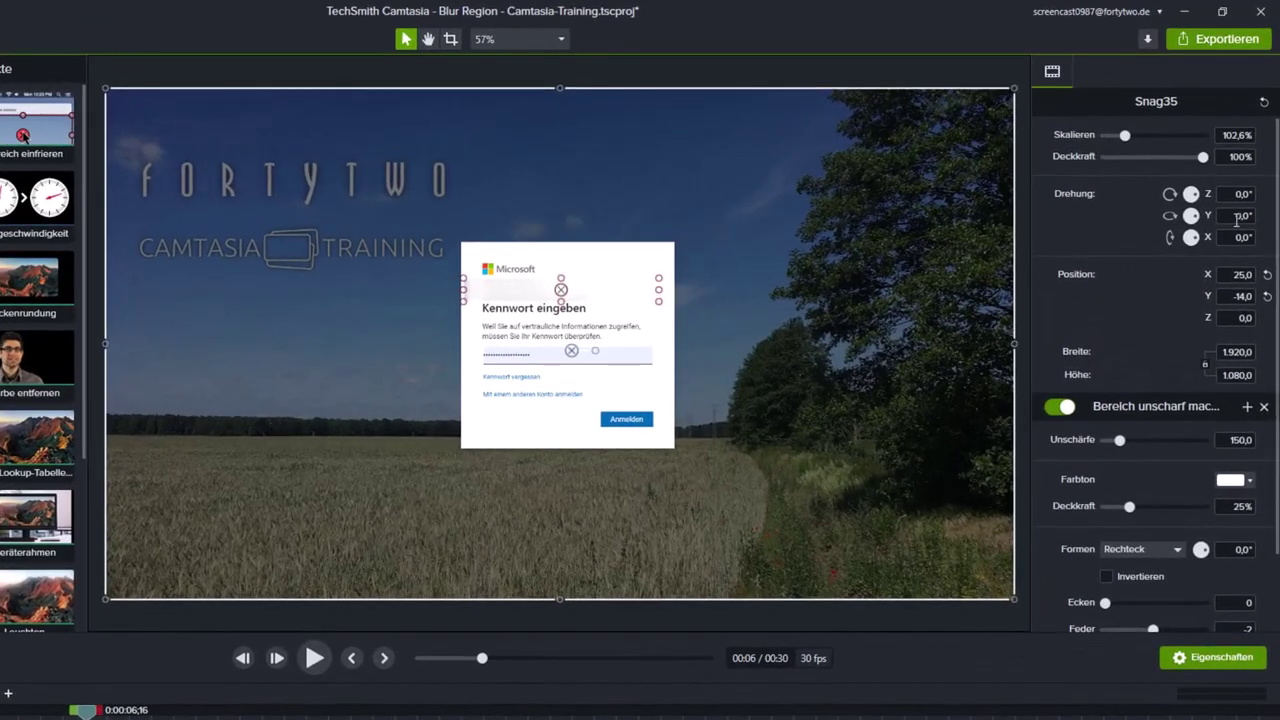
click(1237, 217)
click(0, 110)
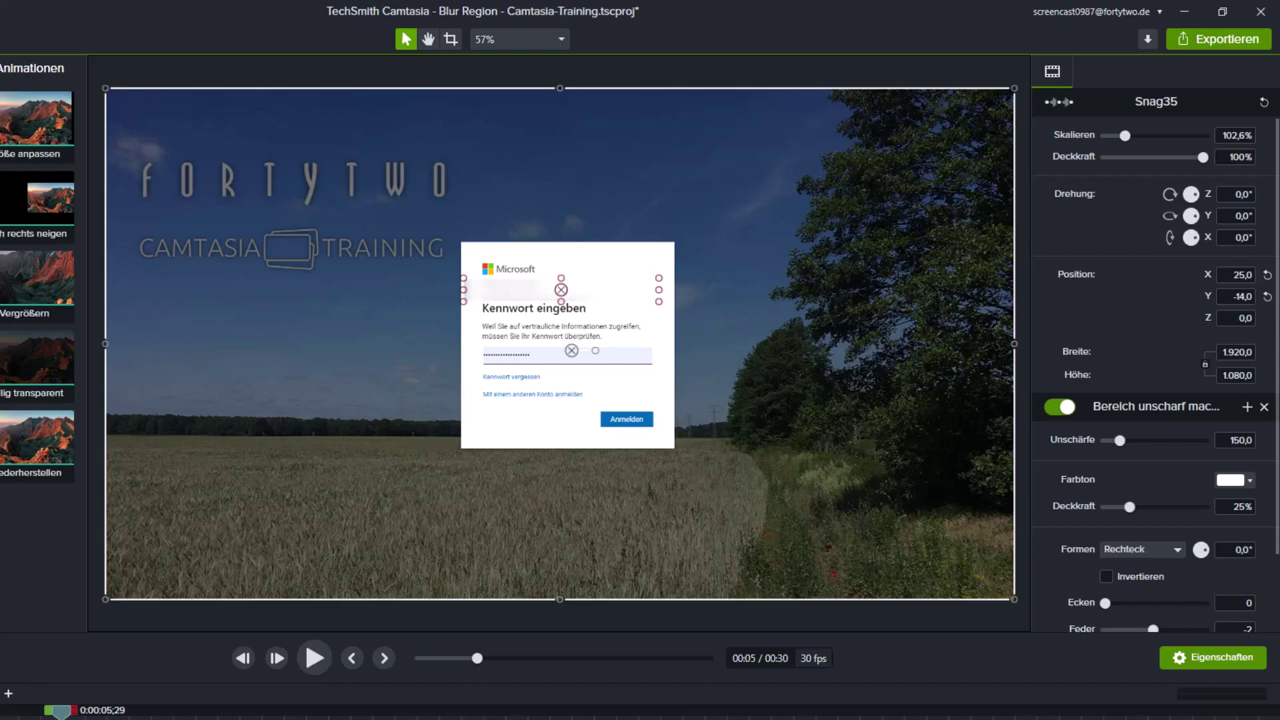
click(1238, 216)
key(Return)
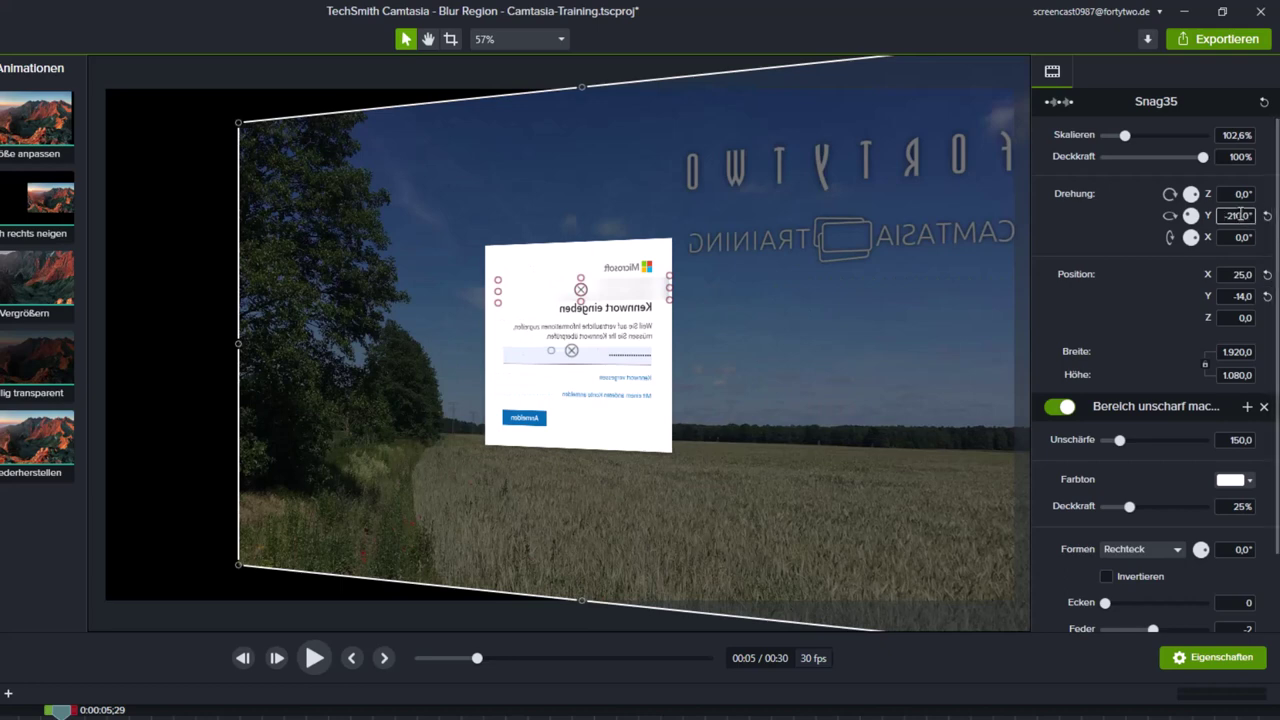
key(ctrl+z)
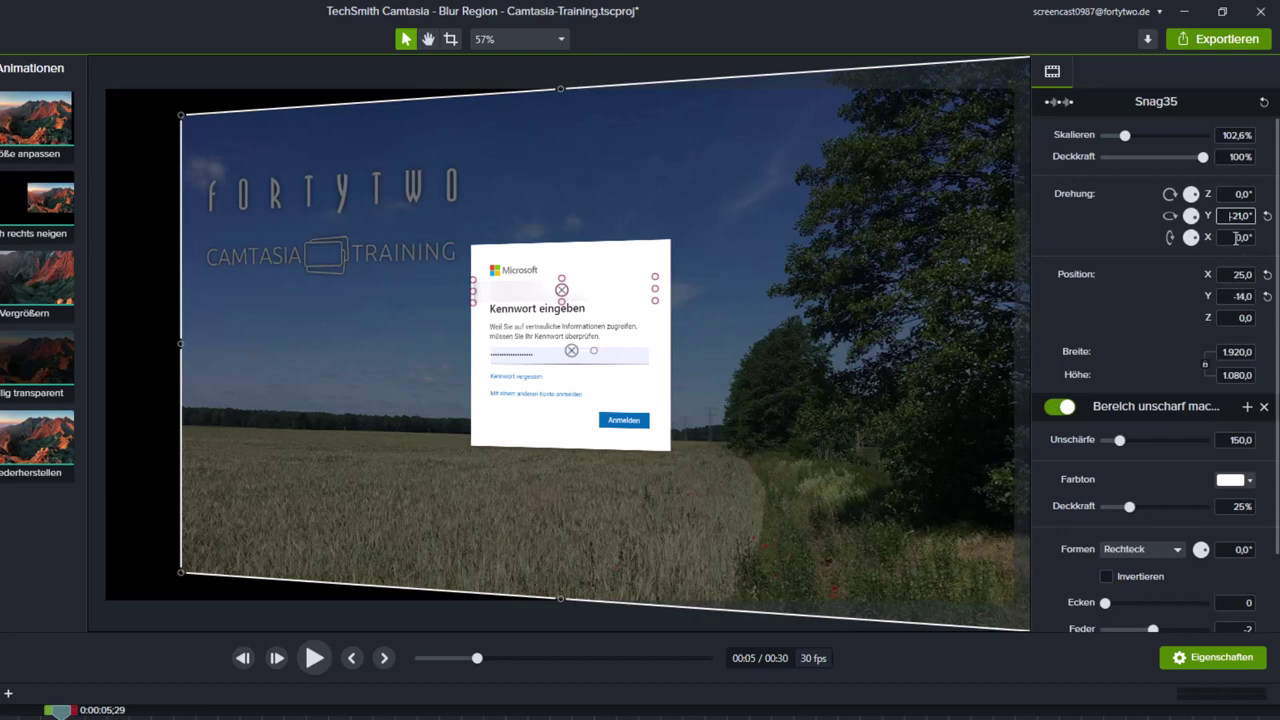
Scale the Snag35 clip to 140% and shift it to position X 140,6 and Y -129,3
click(1236, 135)
text(1)
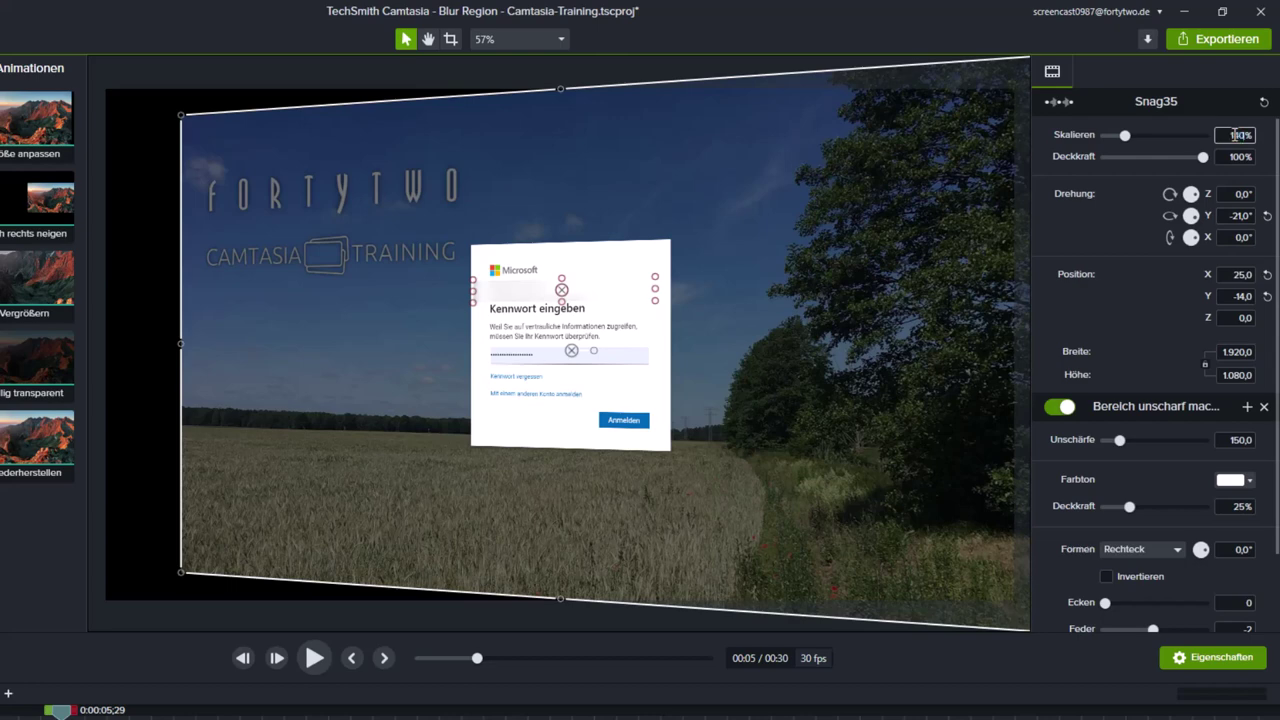
key(Return)
drag(244, 208, 300, 258)
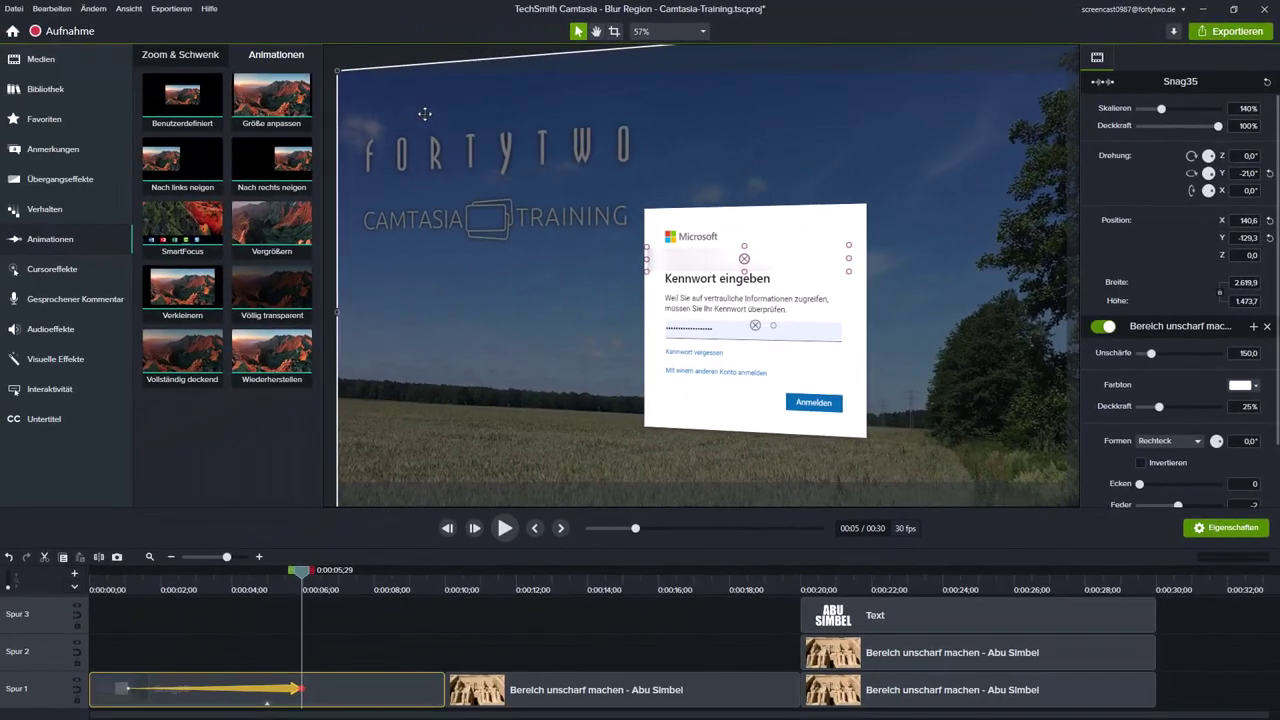
Expand the Snag35 clip's effects and shorten its region blur so that it ends at about 4.6 s
click(124, 590)
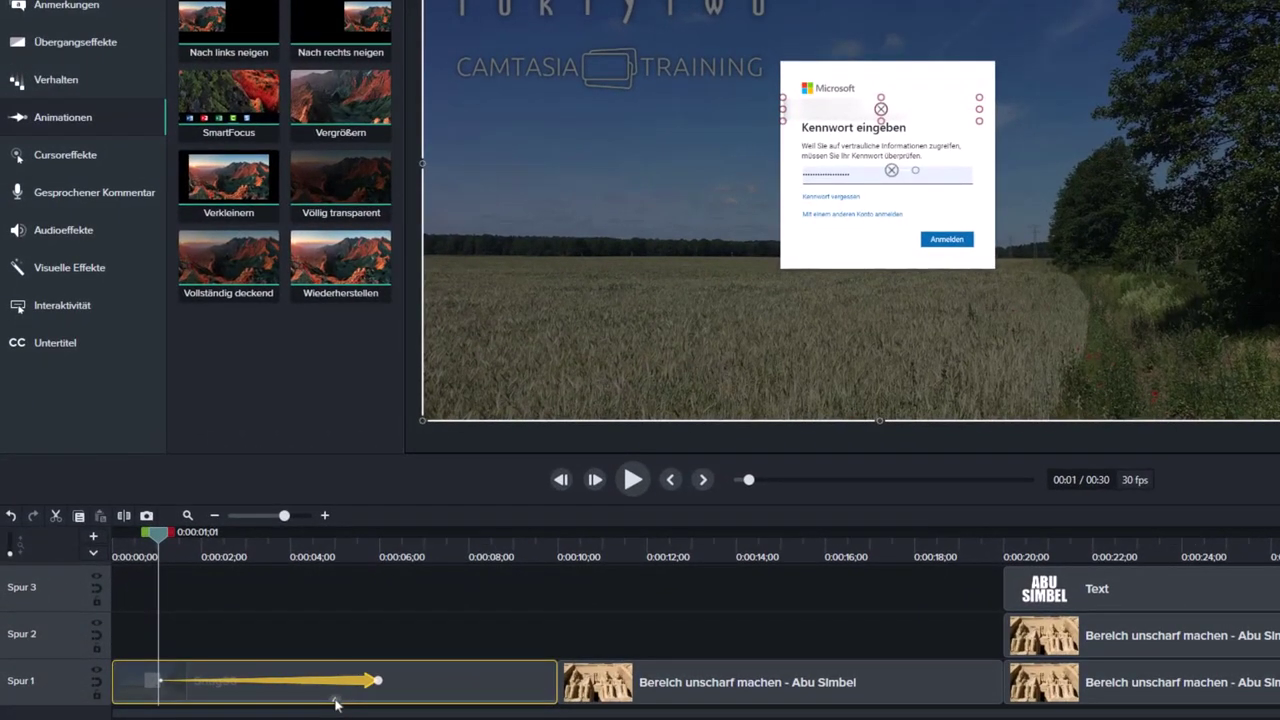
click(266, 704)
click(338, 698)
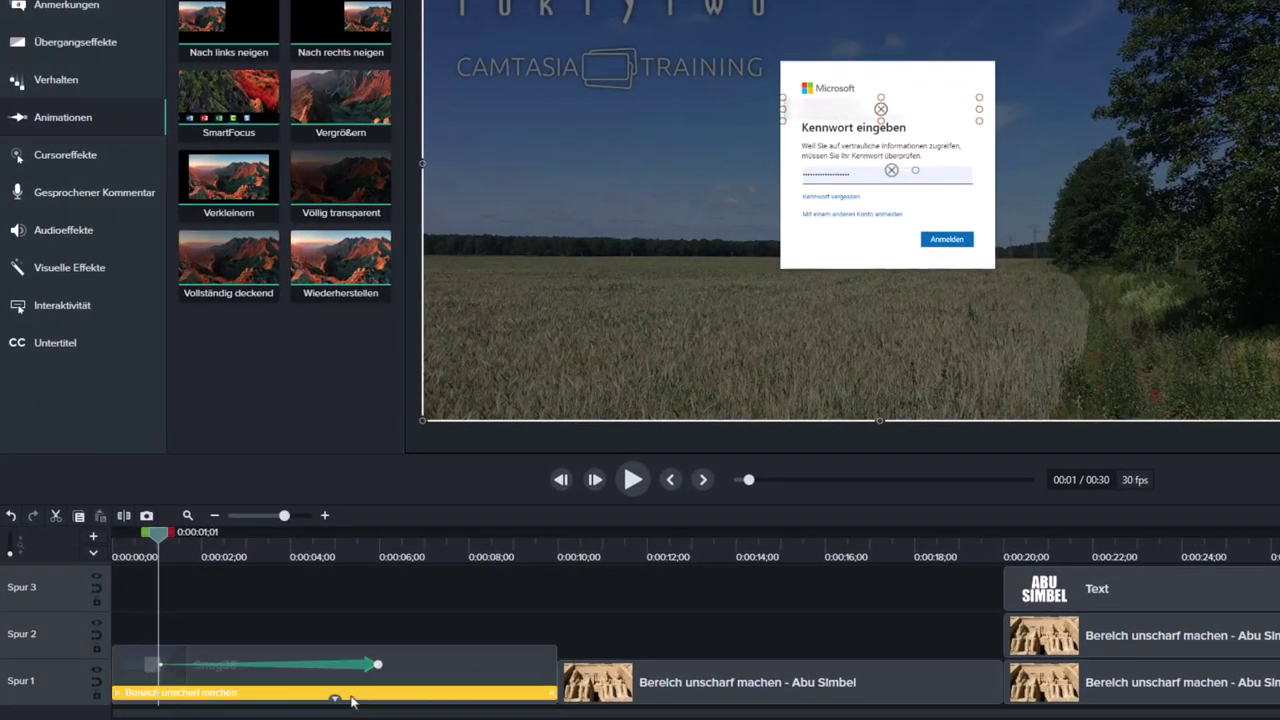
drag(553, 693, 318, 693)
drag(226, 556, 280, 580)
click(312, 693)
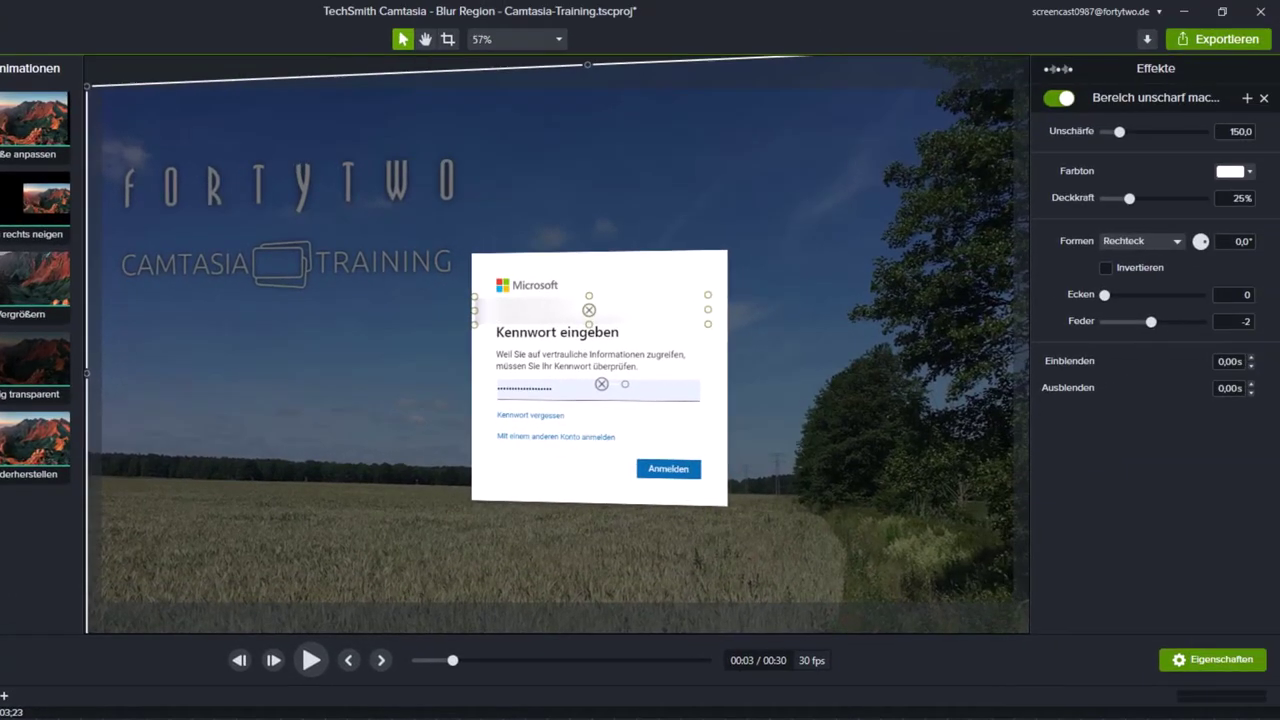
click(1188, 390)
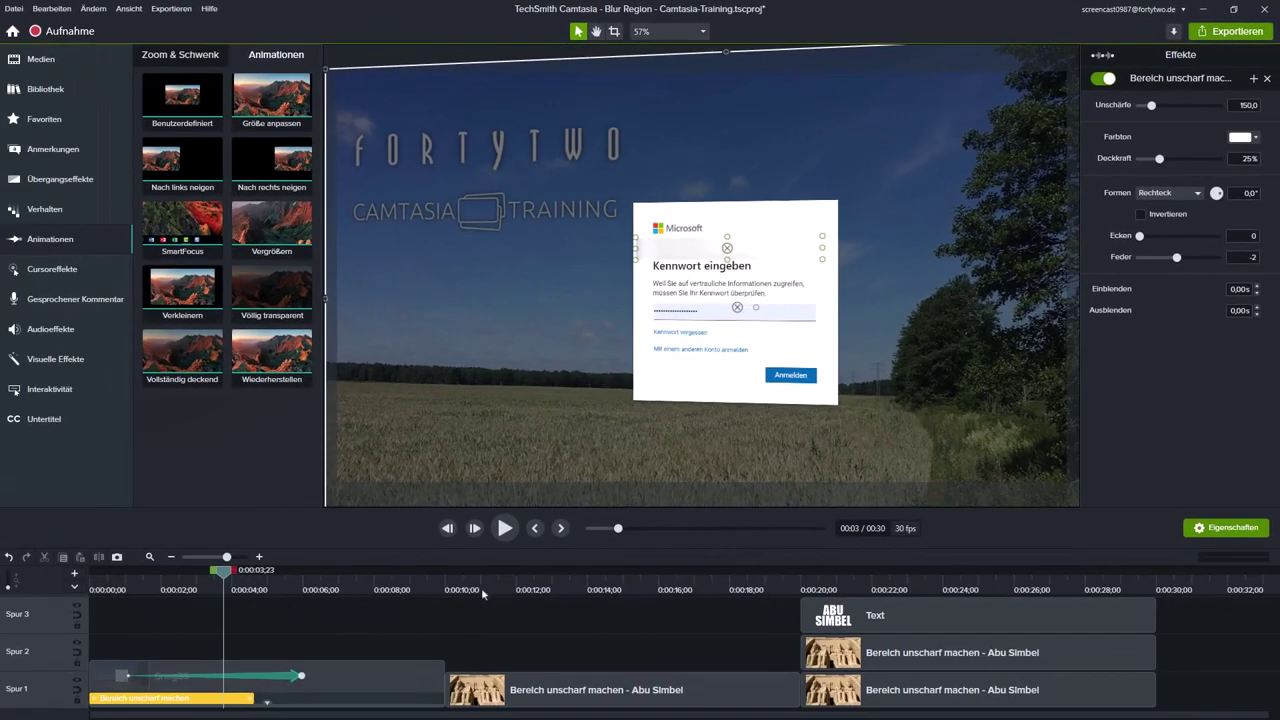
Apply the region blur effect to the Abu Simbel clip at 0:00:11;01 and stretch its area across the statues' lower bodies
click(482, 591)
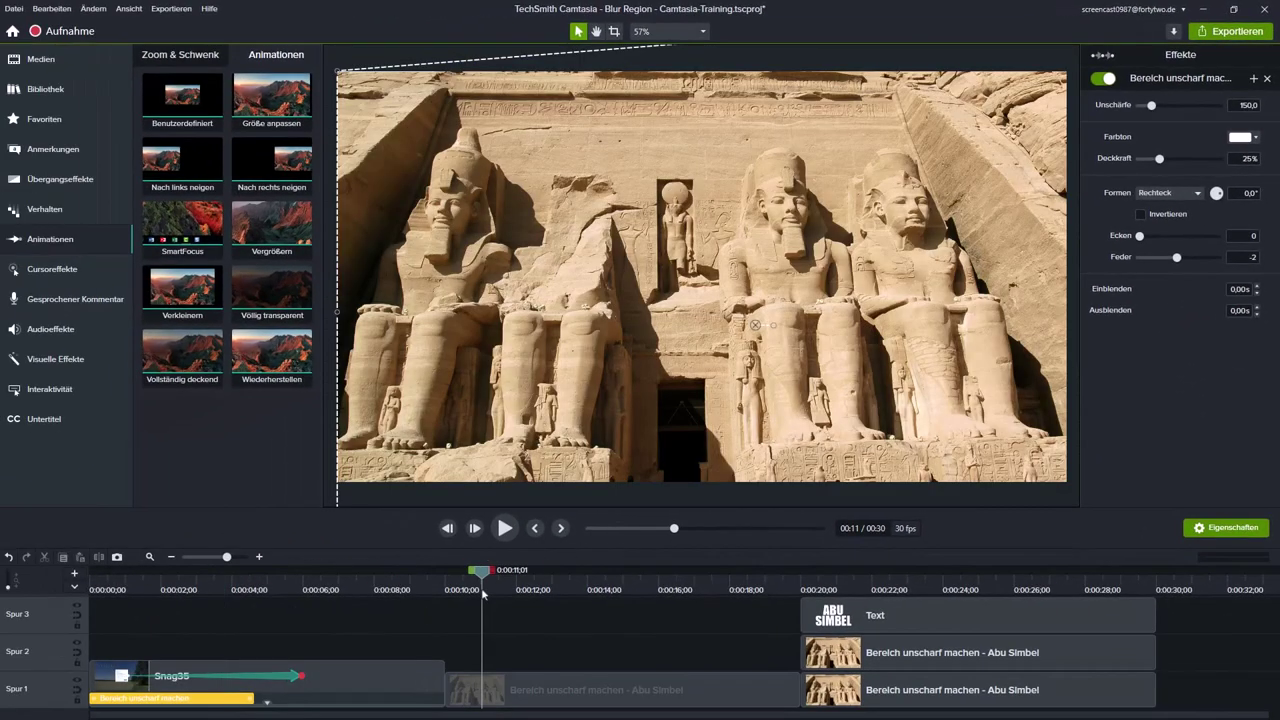
click(425, 625)
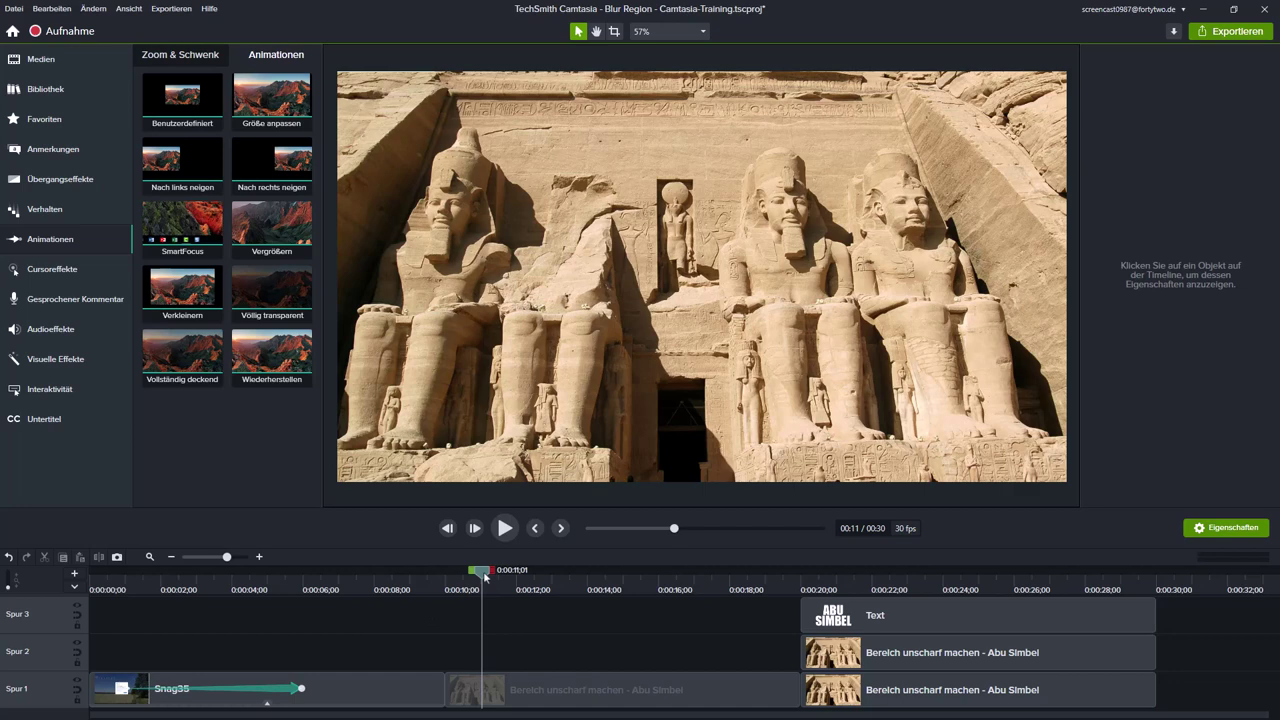
click(55, 359)
drag(188, 172, 622, 302)
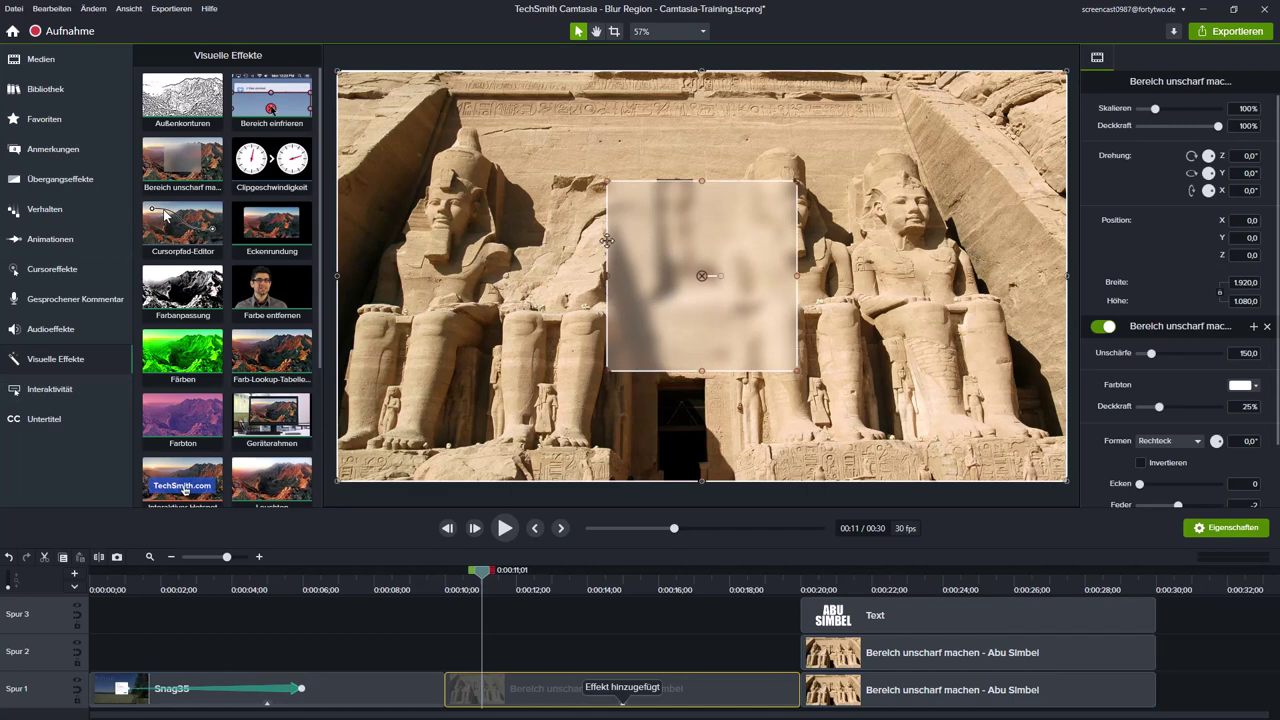
drag(607, 181, 380, 284)
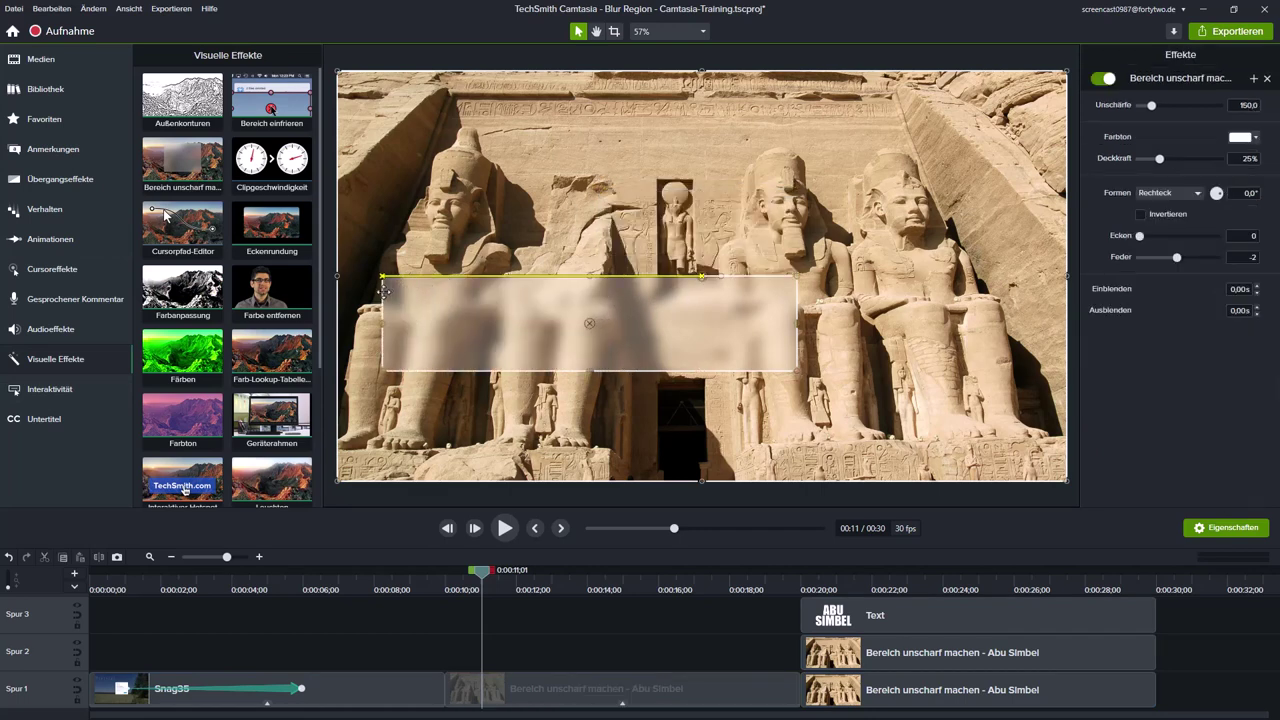
drag(796, 371, 1017, 452)
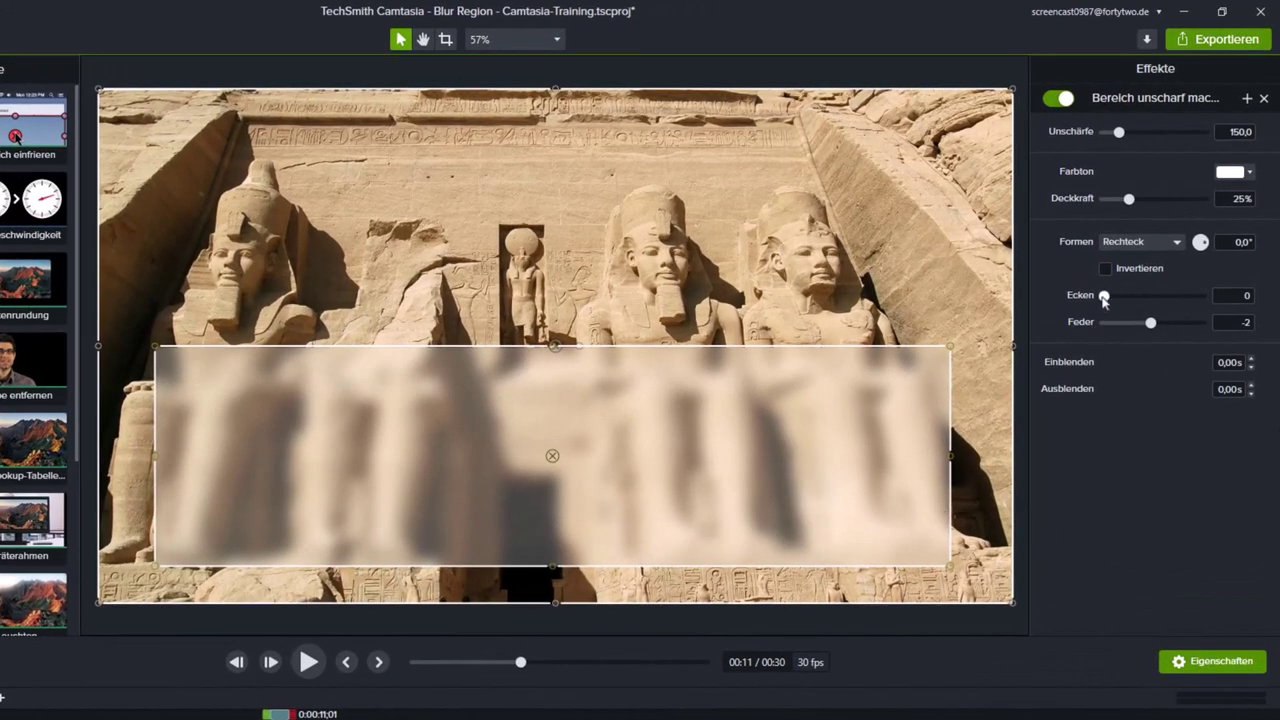
Round the blur area's corners to 52 with default feathering and give it a 1 s fade-in and fade-out
drag(1104, 296, 1147, 326)
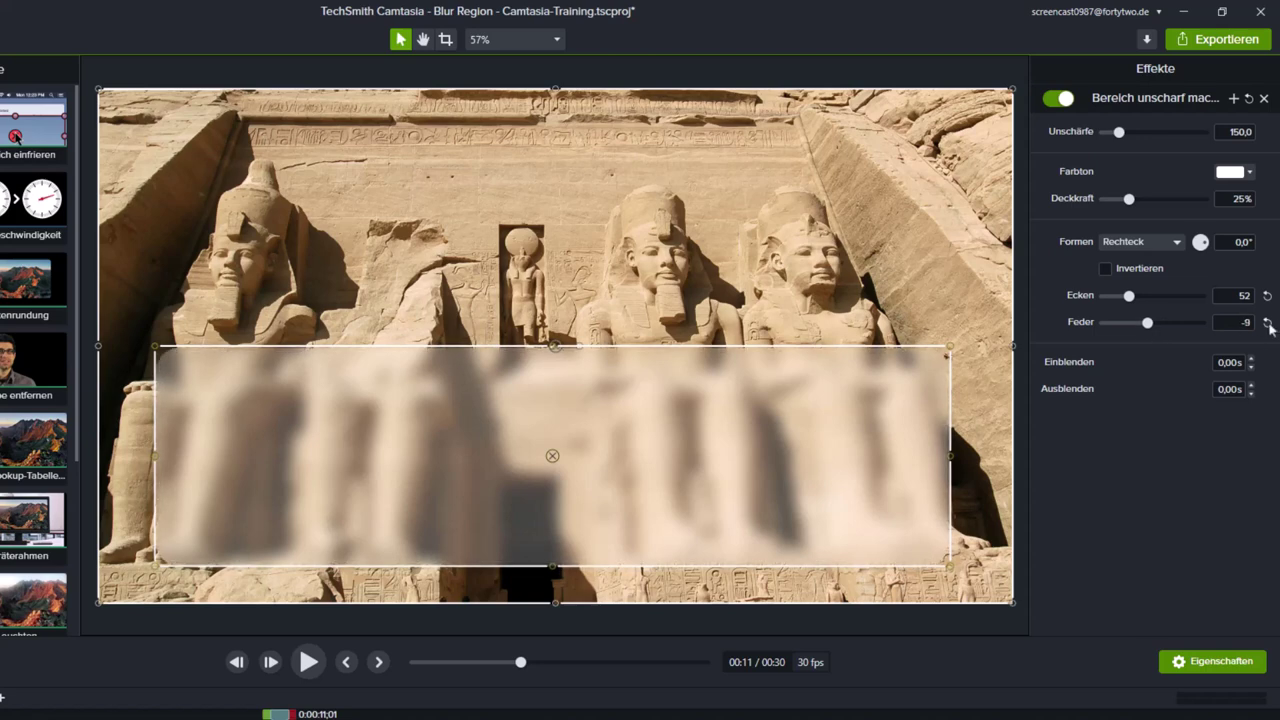
click(1267, 322)
click(1219, 364)
text(1s)
key(Return)
click(1242, 390)
text(1)
key(Return)
Play the Abu Simbel clip from 0:00:10;00 to preview how the blur fades in
click(230, 714)
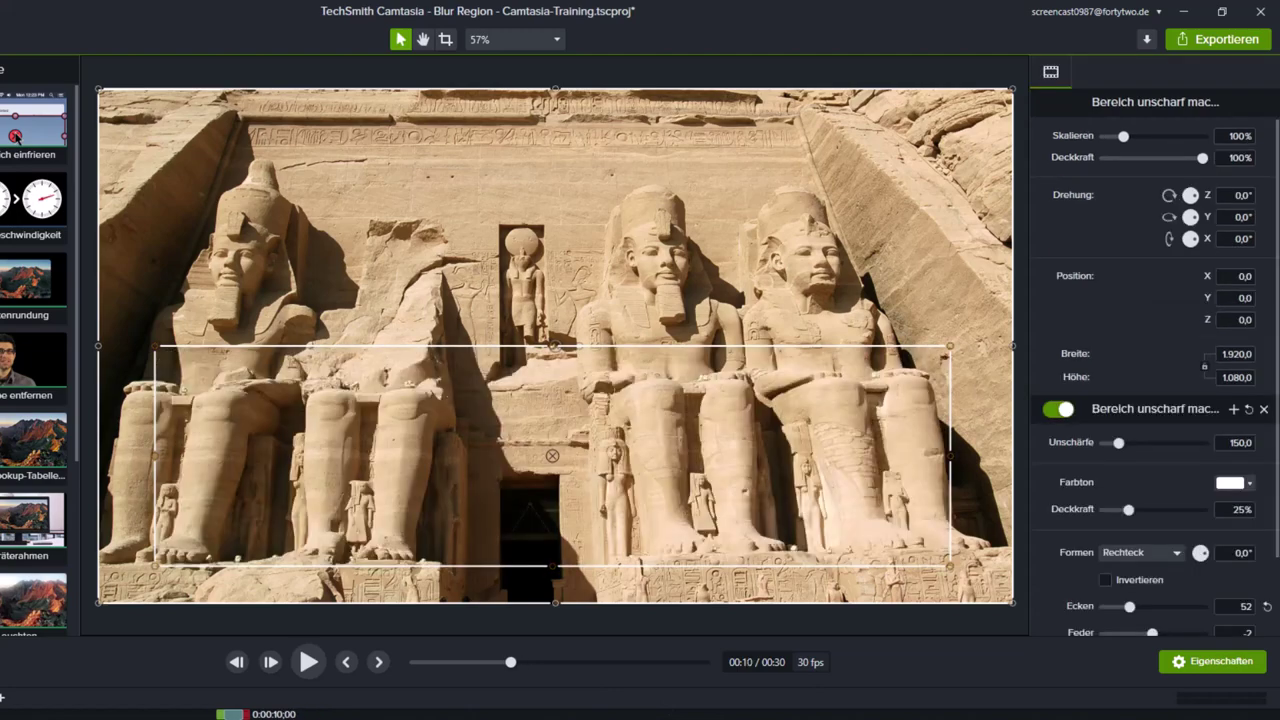
key(space)
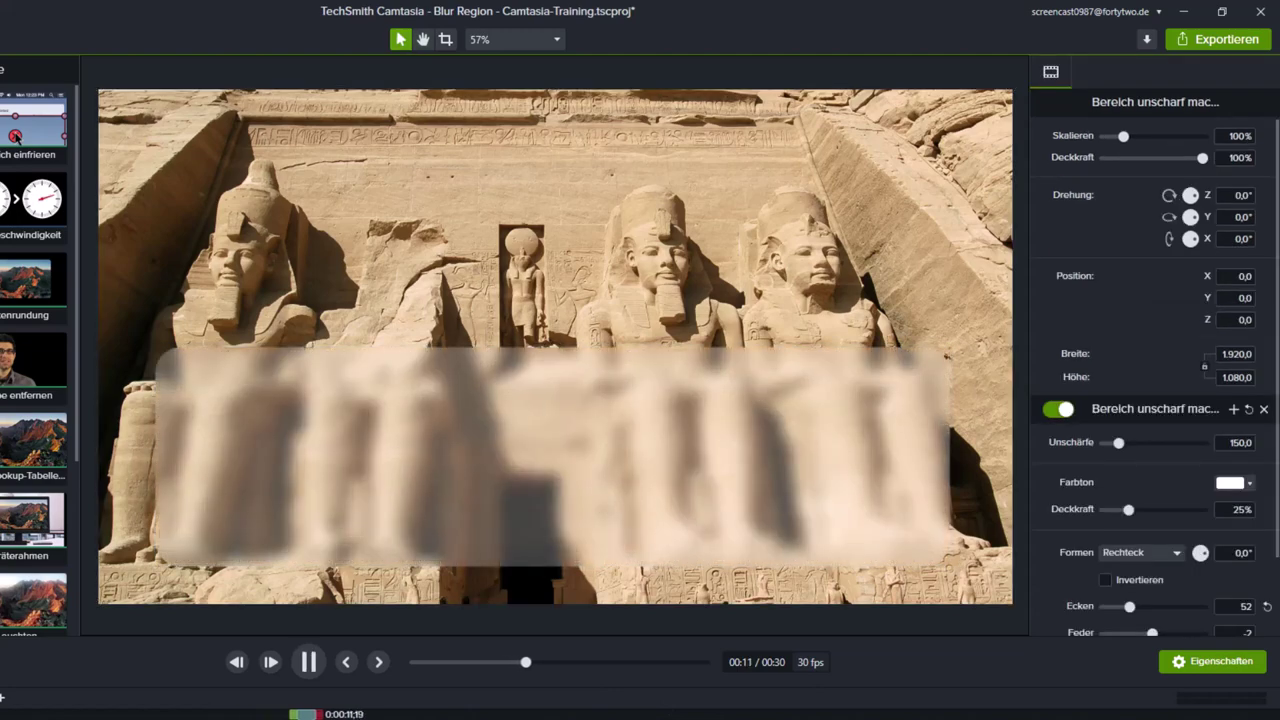
key(space)
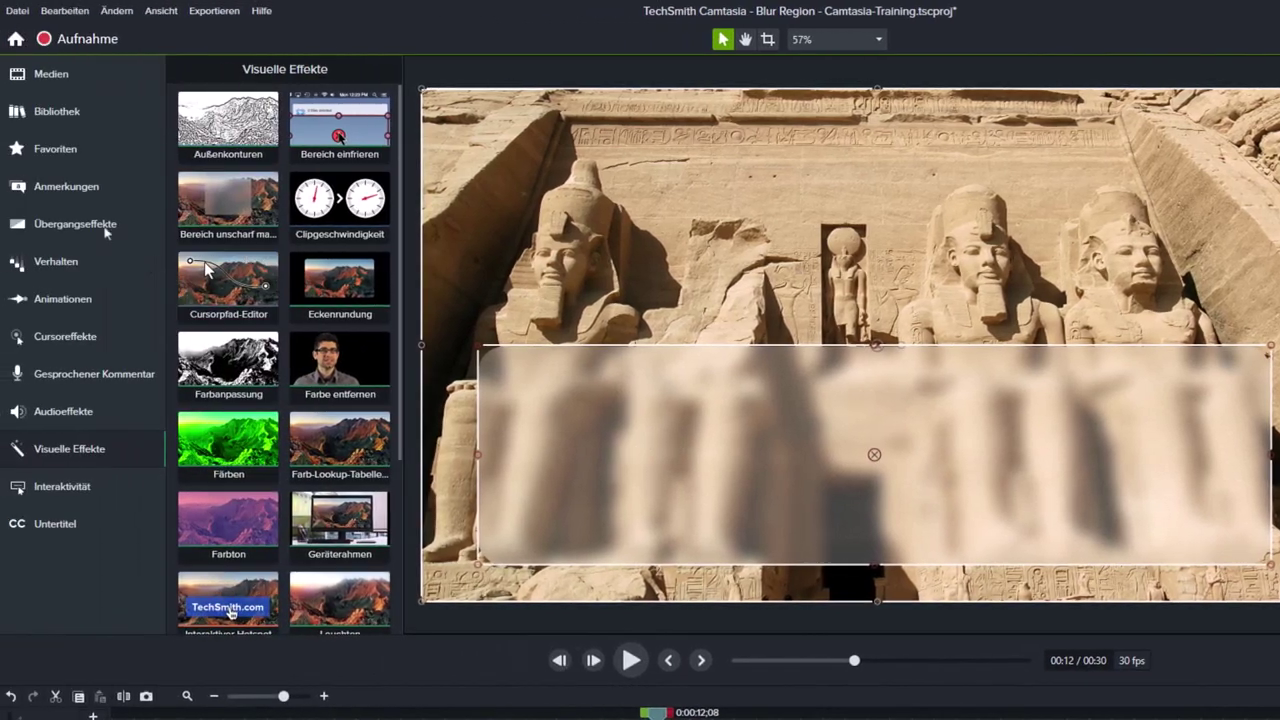
Place a plain text callout on the blurred area, enter "ABU SIMBEL besuchen" and widen it to fit one line
click(63, 193)
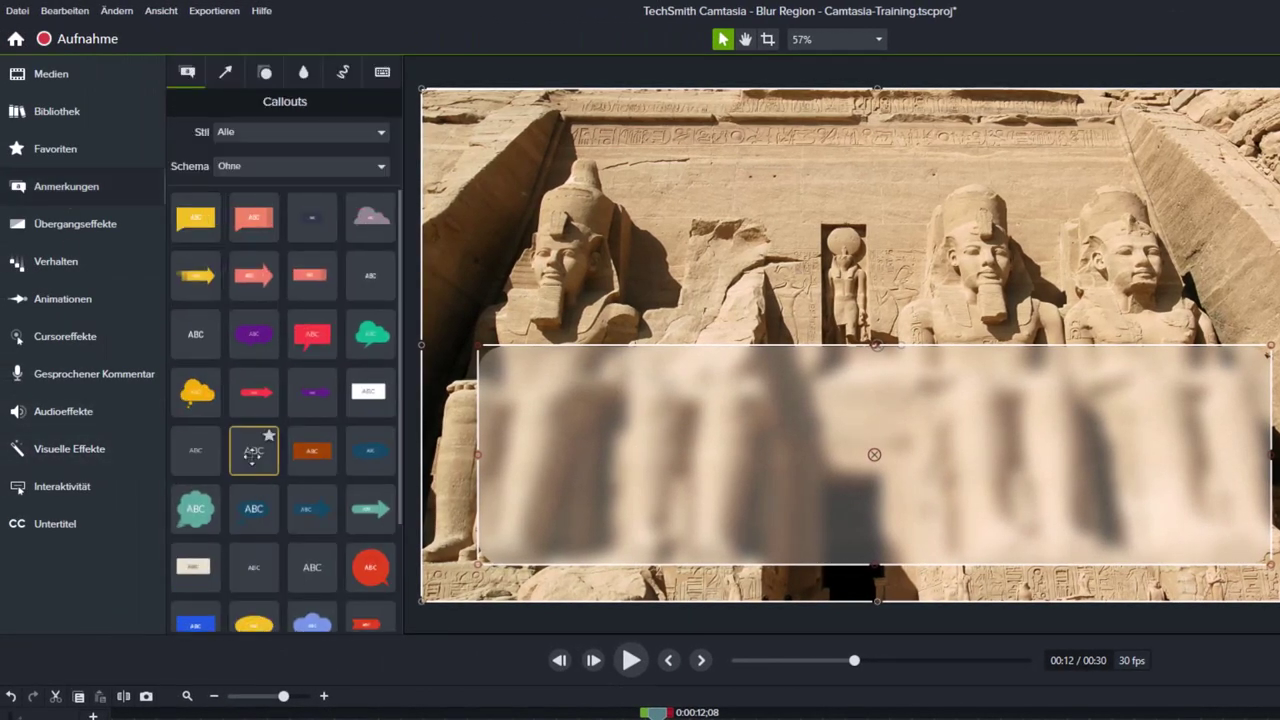
drag(253, 452, 655, 462)
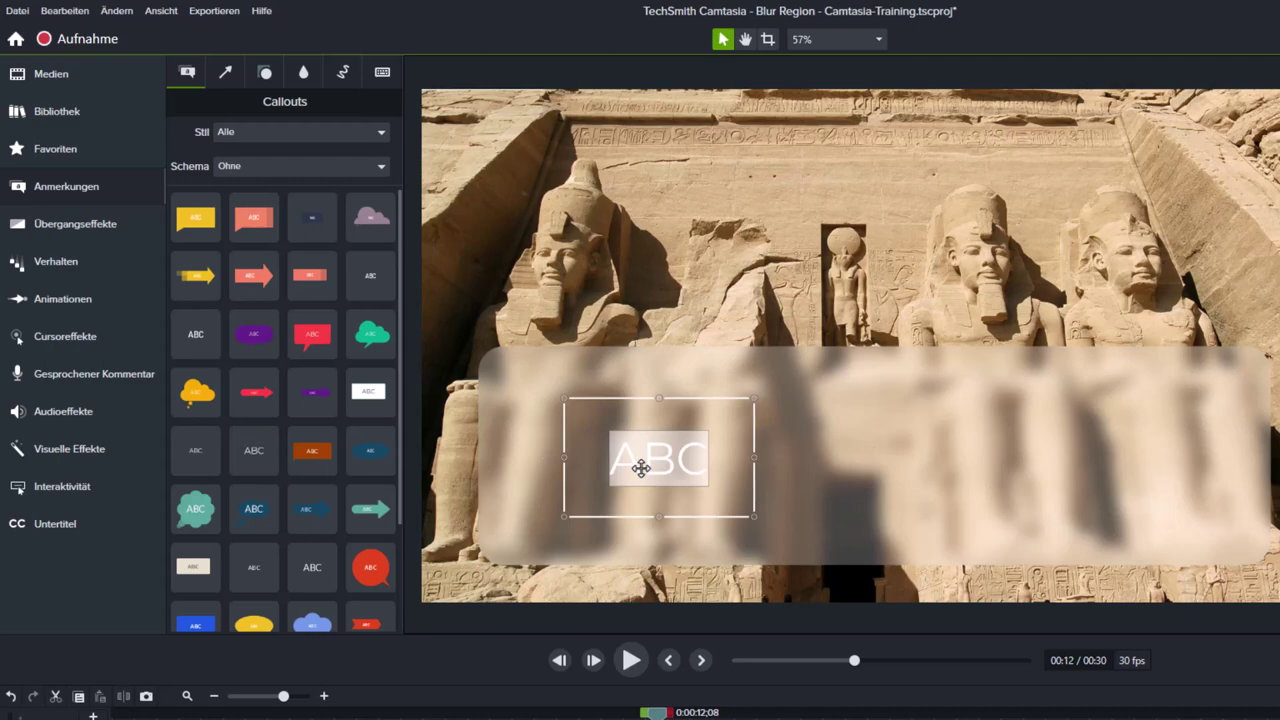
text(ABU SIMBEL besuchen)
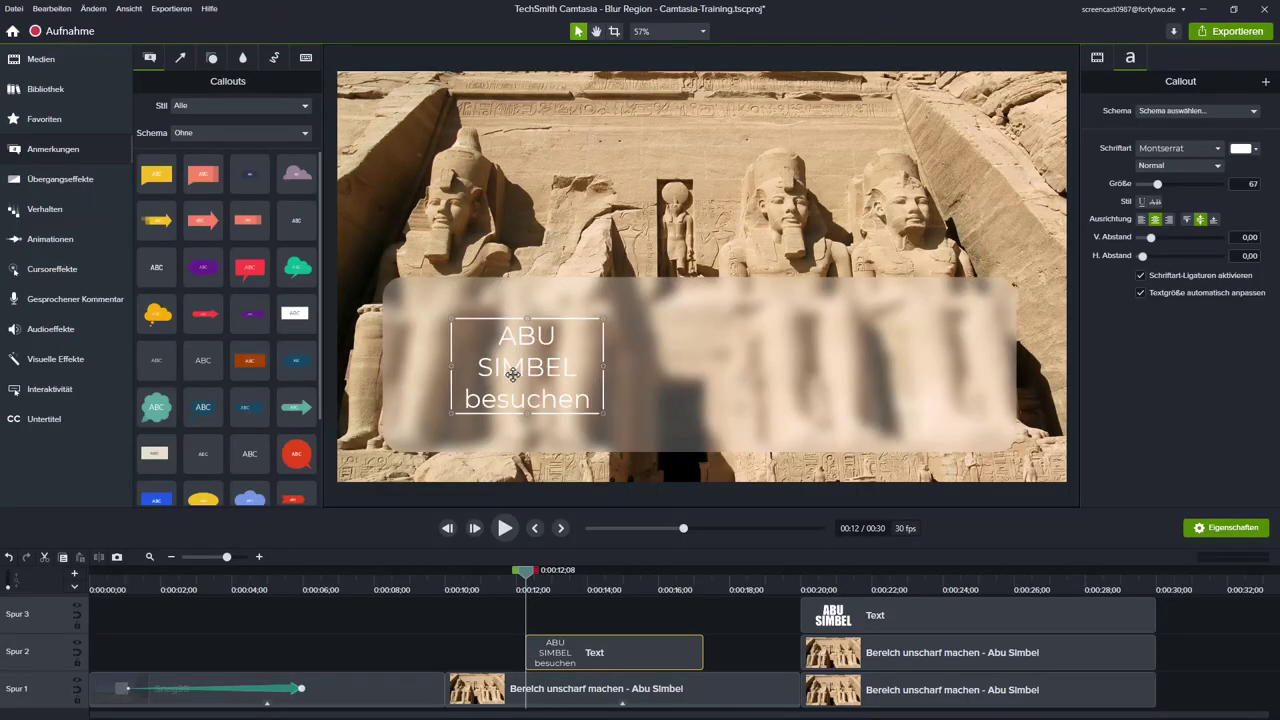
drag(603, 366, 944, 369)
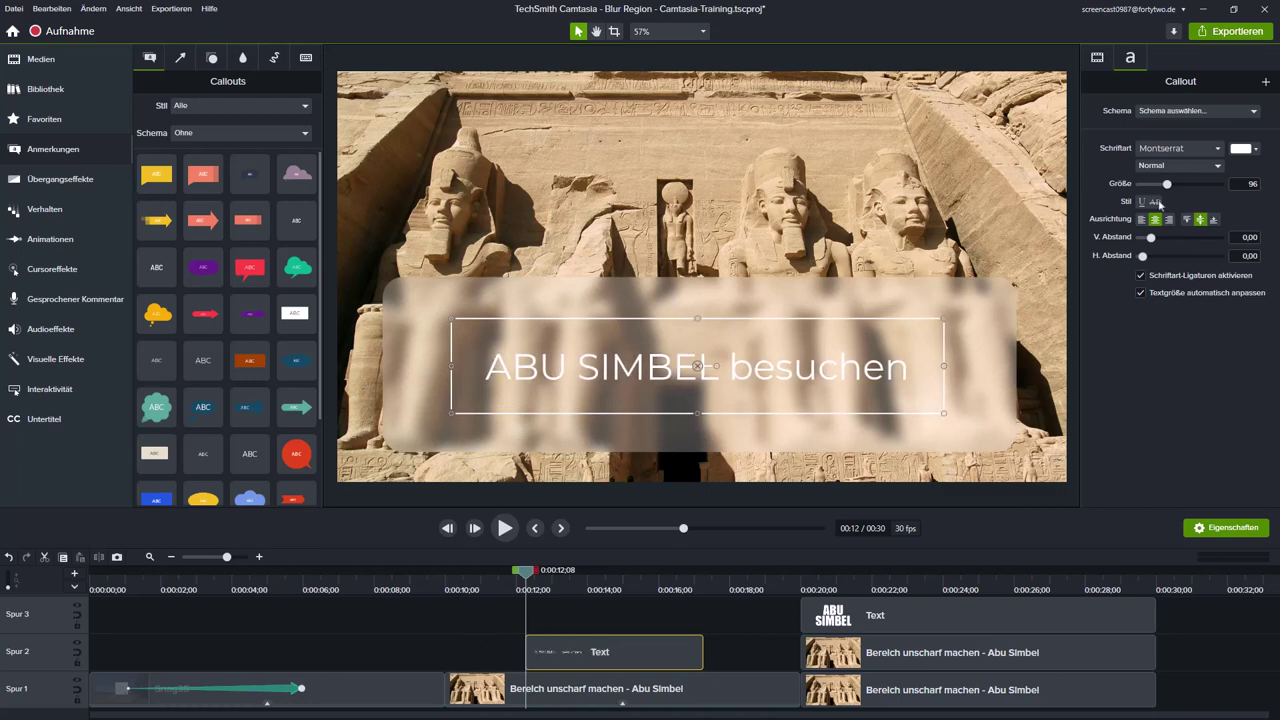
Recolour the callout text near-black by sampling a dark shadow in the photo
click(1245, 150)
click(1253, 182)
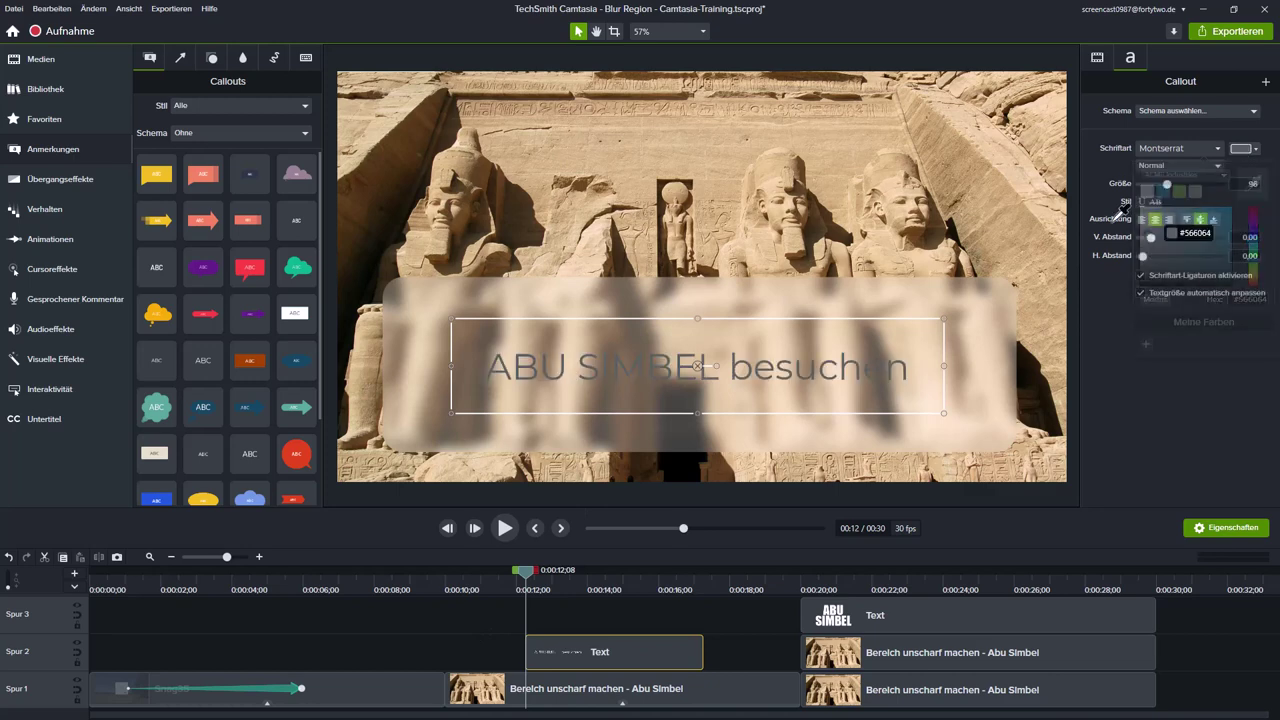
click(952, 232)
click(406, 614)
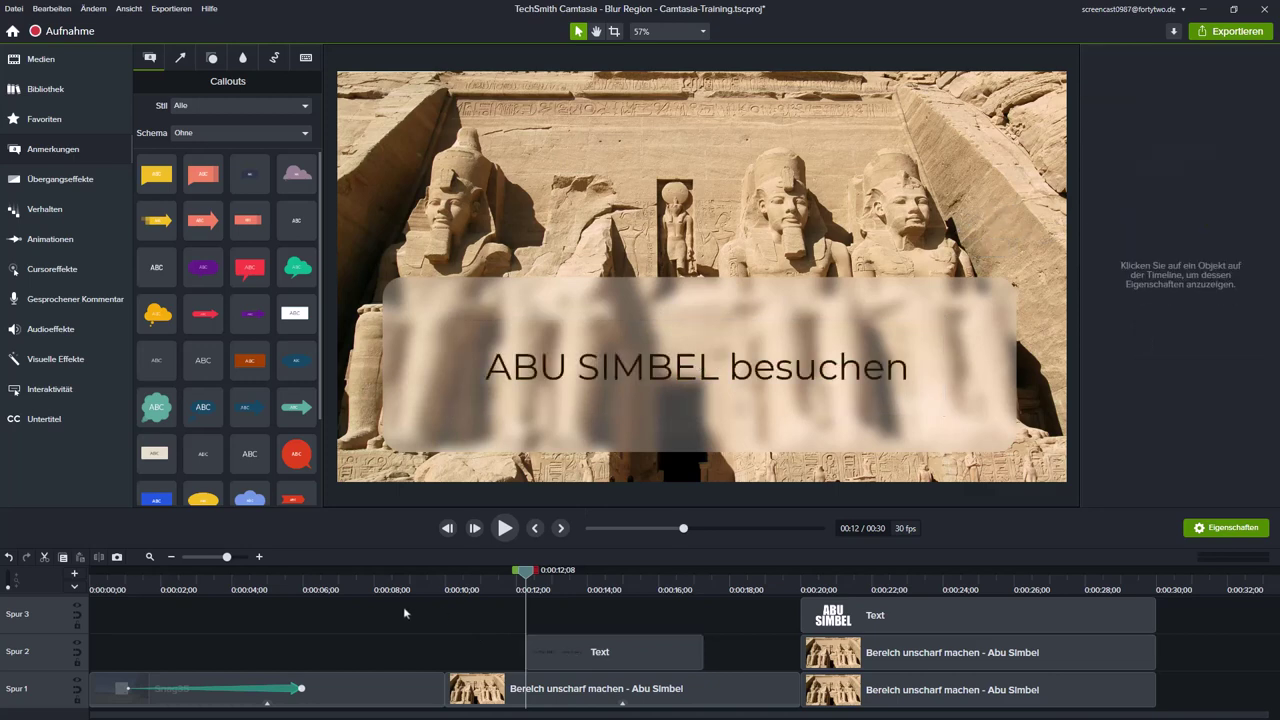
Set the region blur's strength to 135,6 and its tint opacity to 38%, keeping the rectangle shape
click(568, 700)
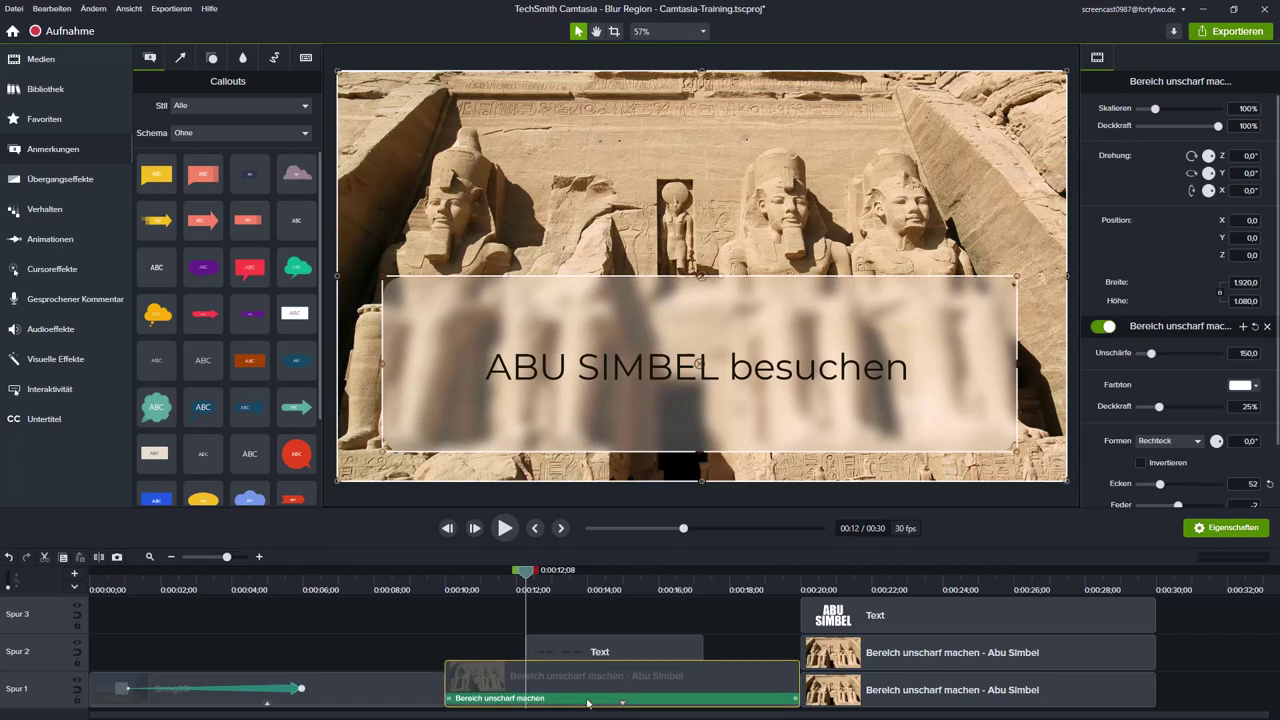
click(600, 702)
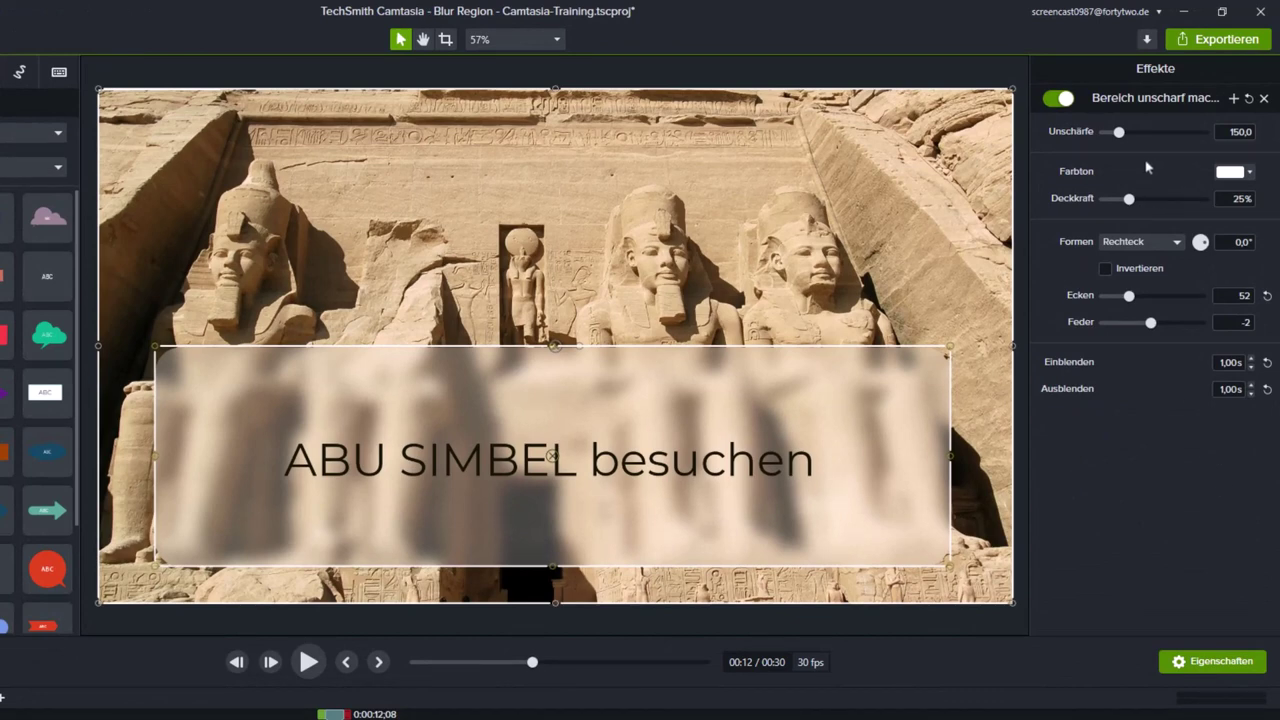
mouse_move(1118, 131)
mouse_down()
mouse_move(1172, 141)
mouse_move(1115, 150)
mouse_up()
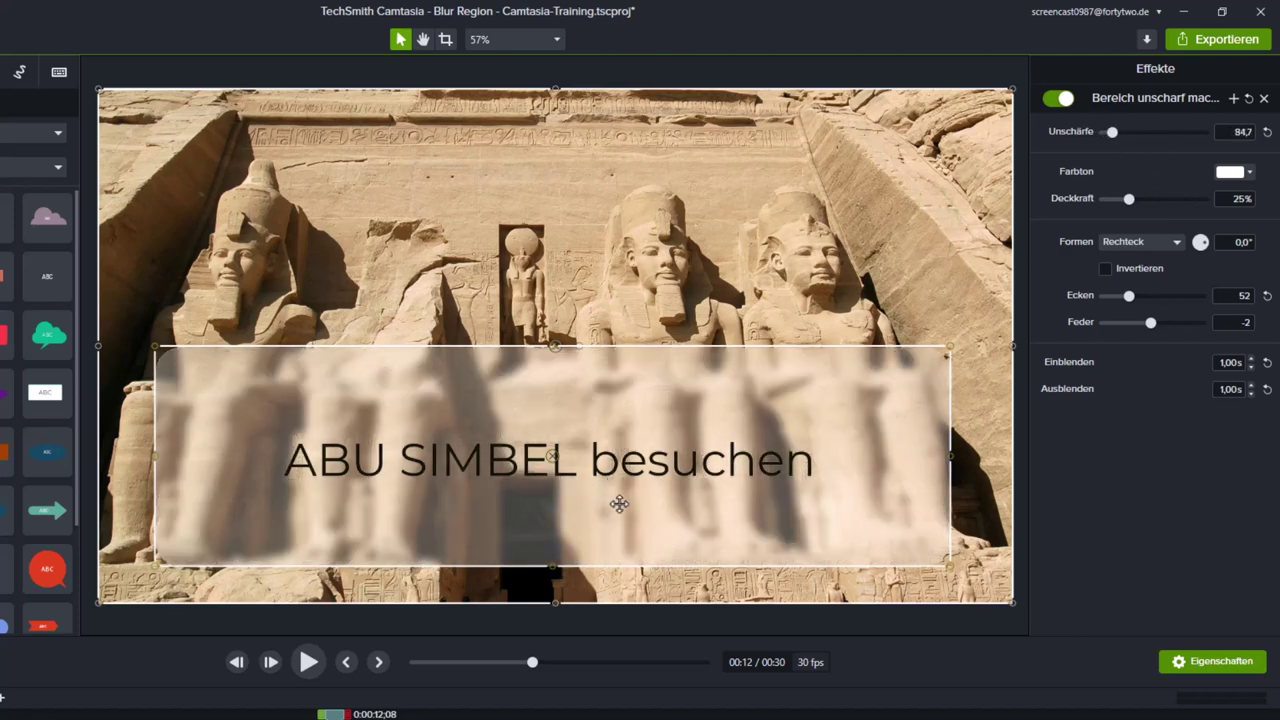
drag(1112, 132, 1118, 140)
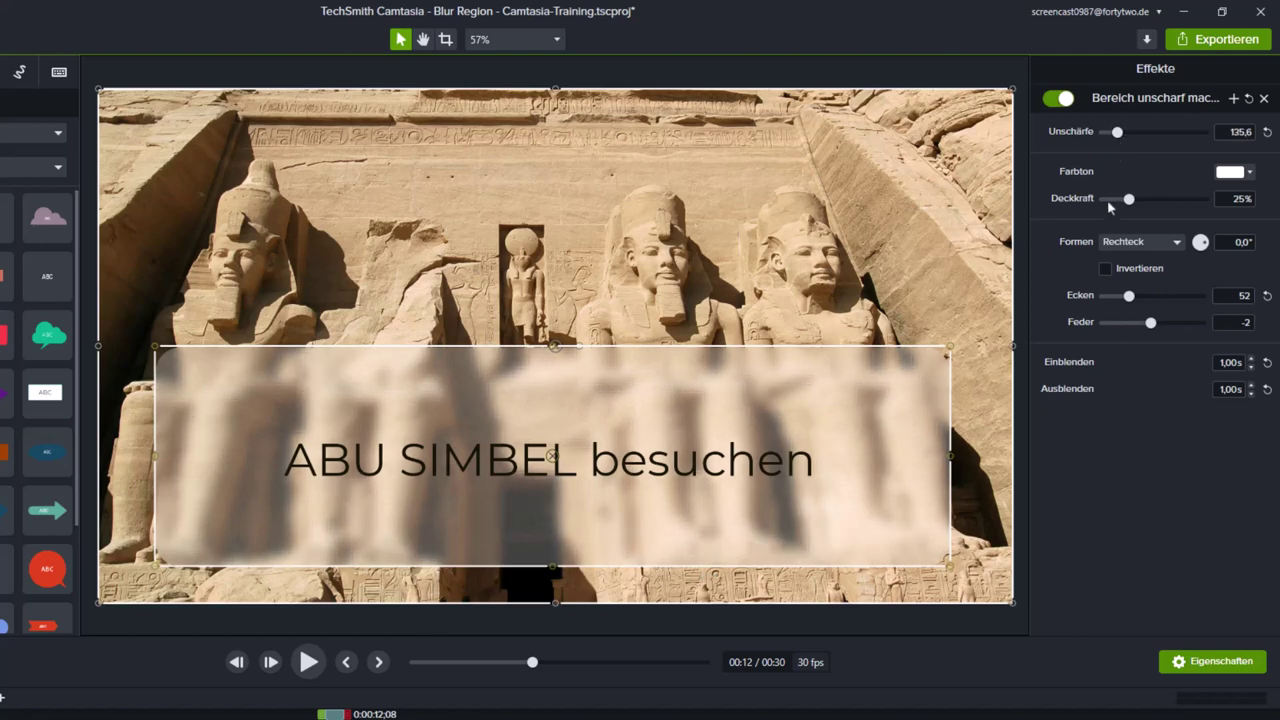
mouse_move(1129, 199)
mouse_down()
mouse_move(1100, 205)
mouse_move(1150, 208)
mouse_move(1129, 217)
mouse_move(1144, 217)
mouse_up()
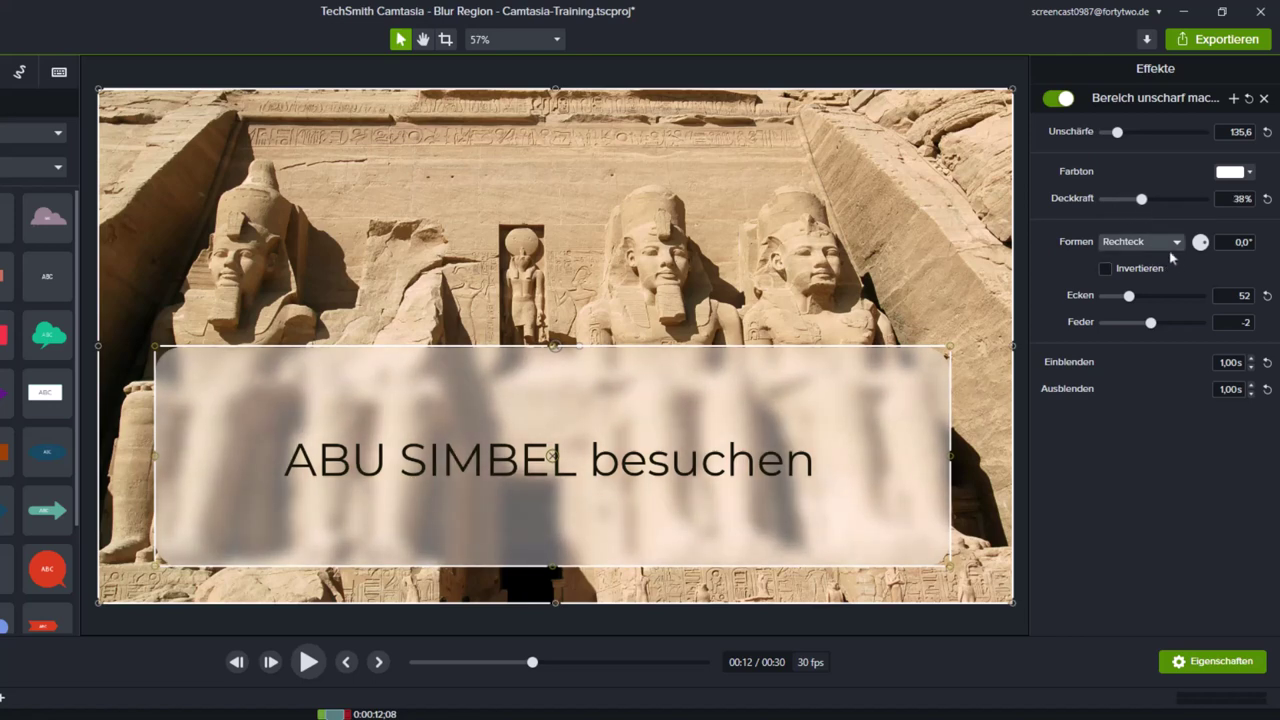
click(1175, 244)
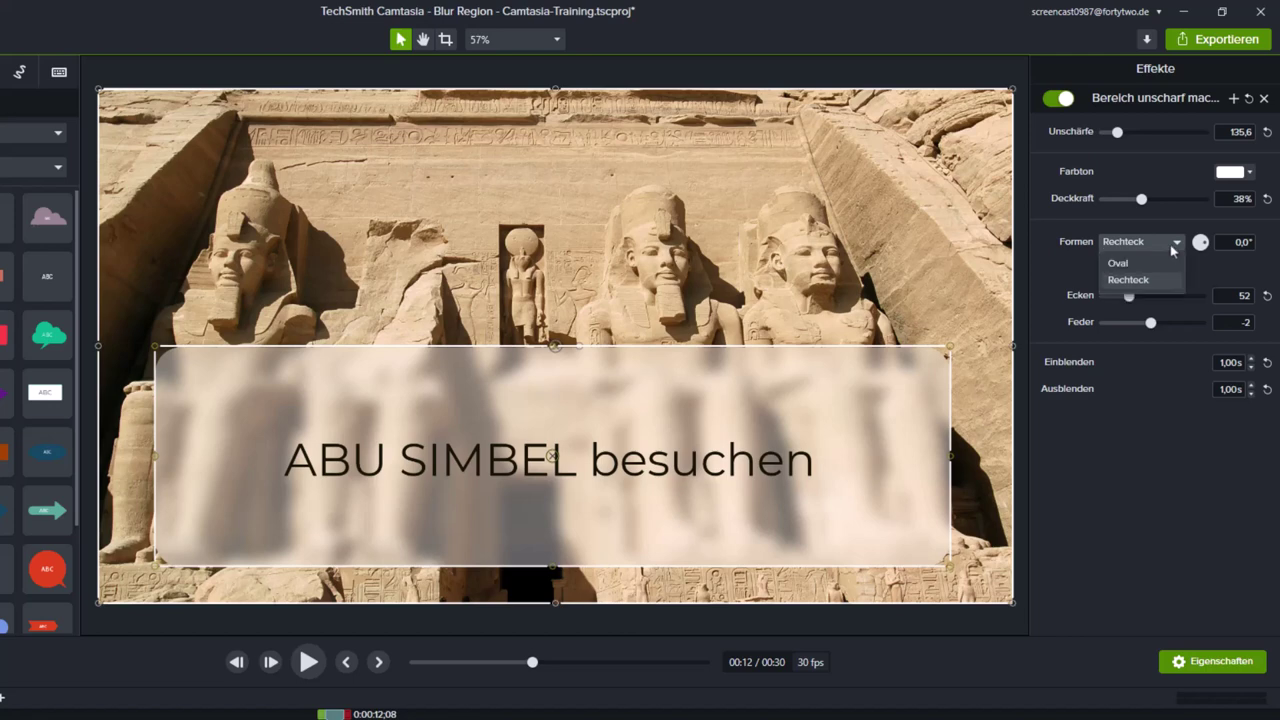
click(1206, 265)
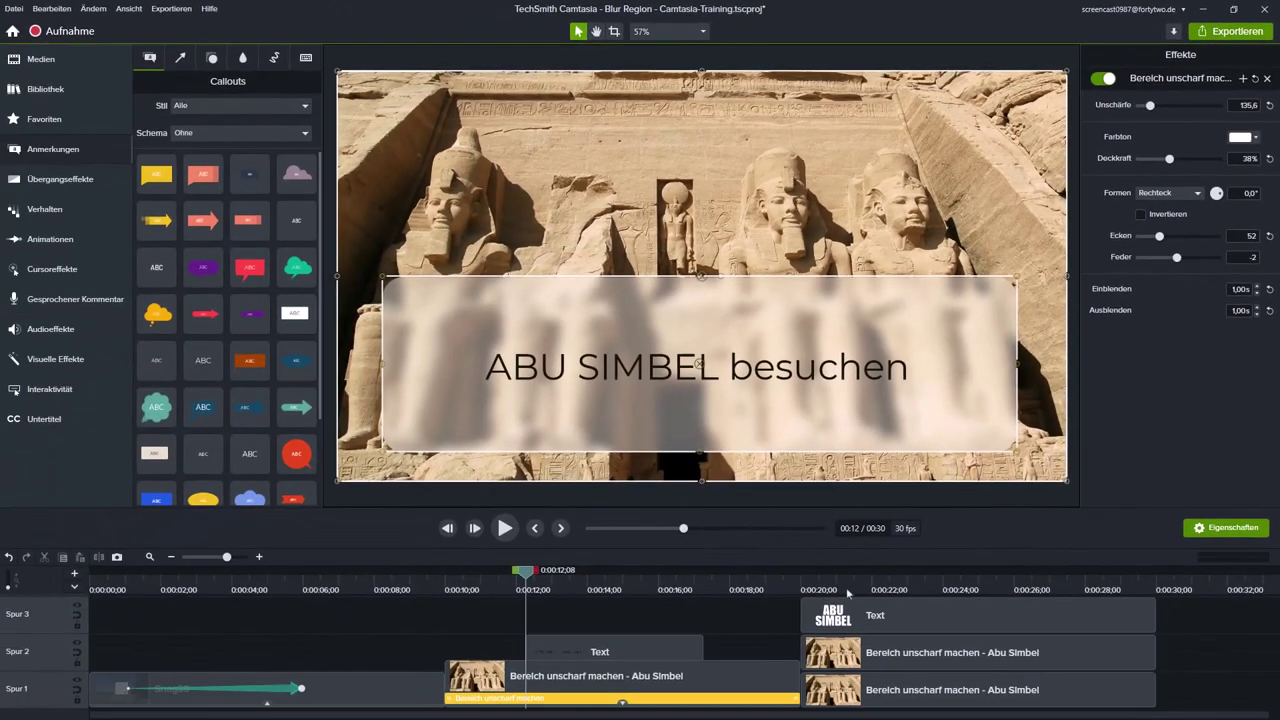
Move to about 0:00:21;11 in the title scene and apply the region blur effect to the Abu Simbel clip on Spur 2
click(848, 590)
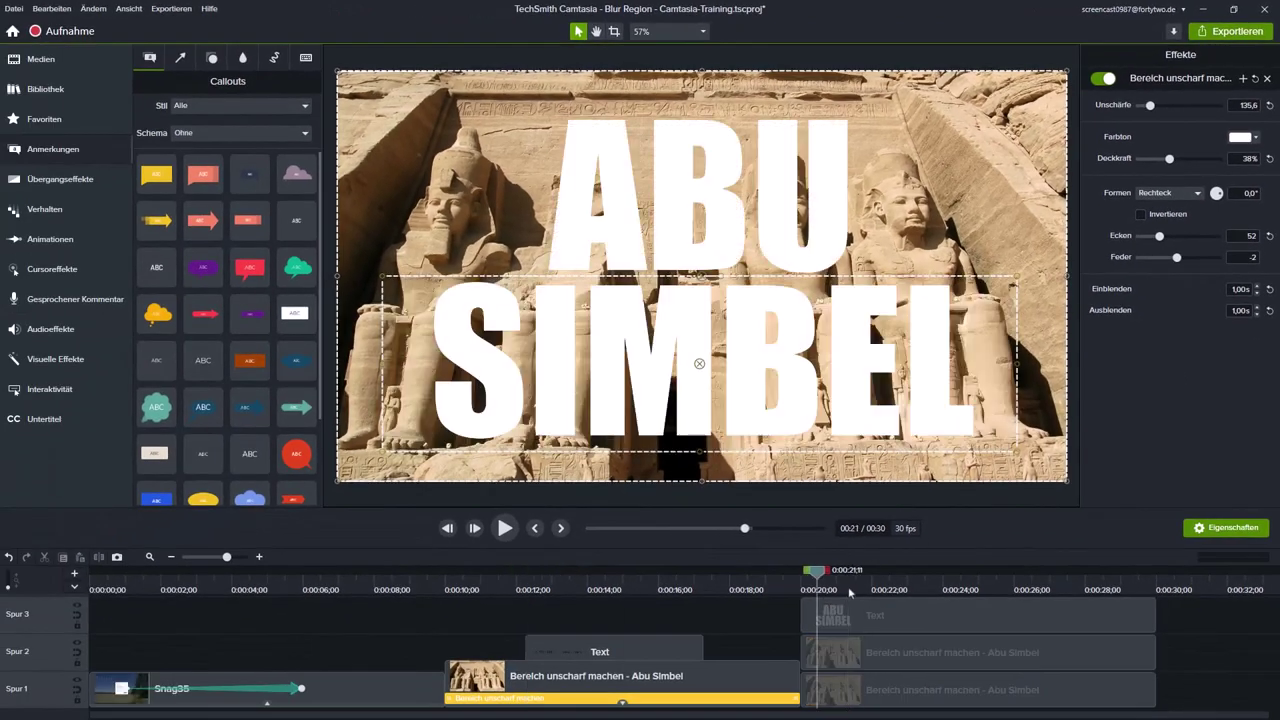
click(788, 620)
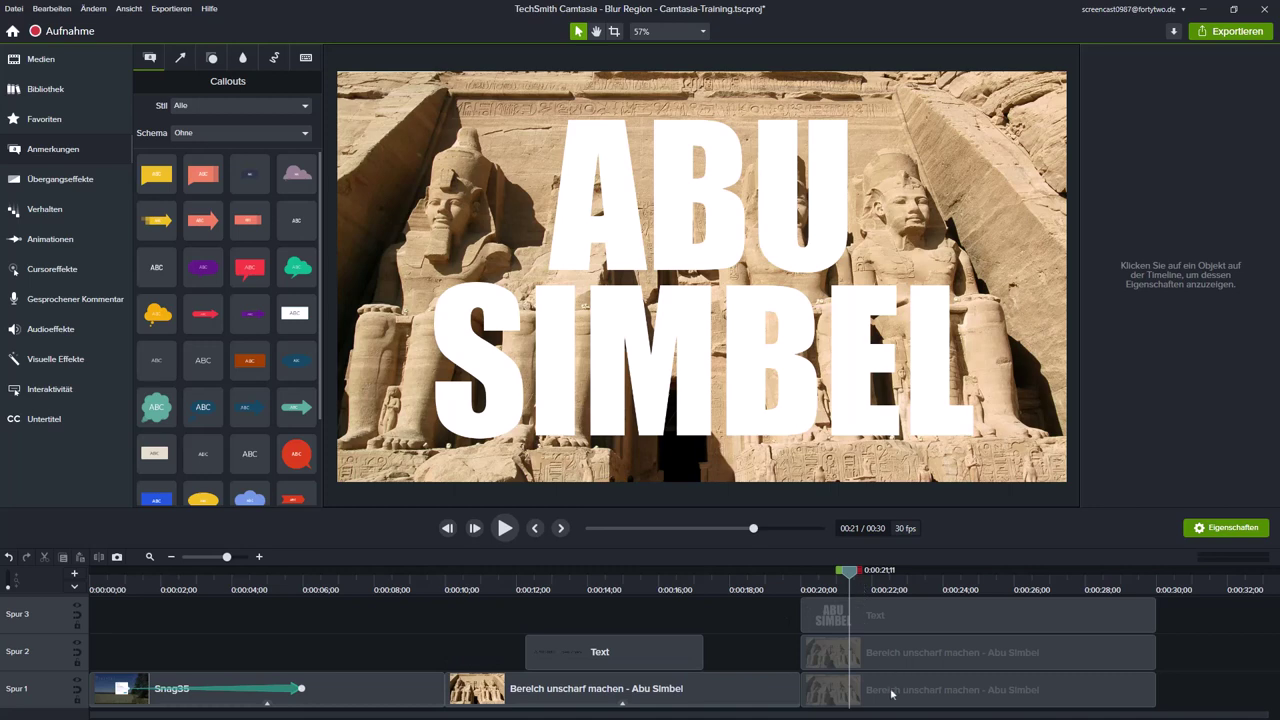
click(908, 657)
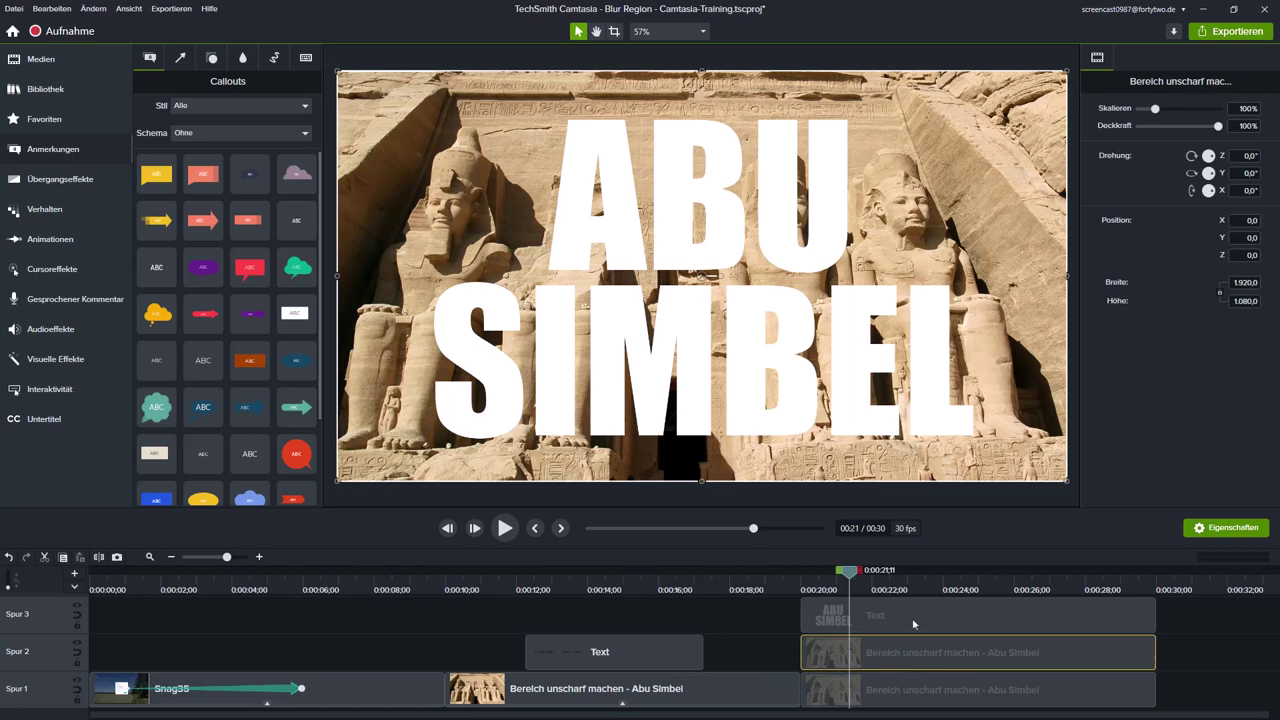
click(912, 620)
click(903, 656)
click(55, 358)
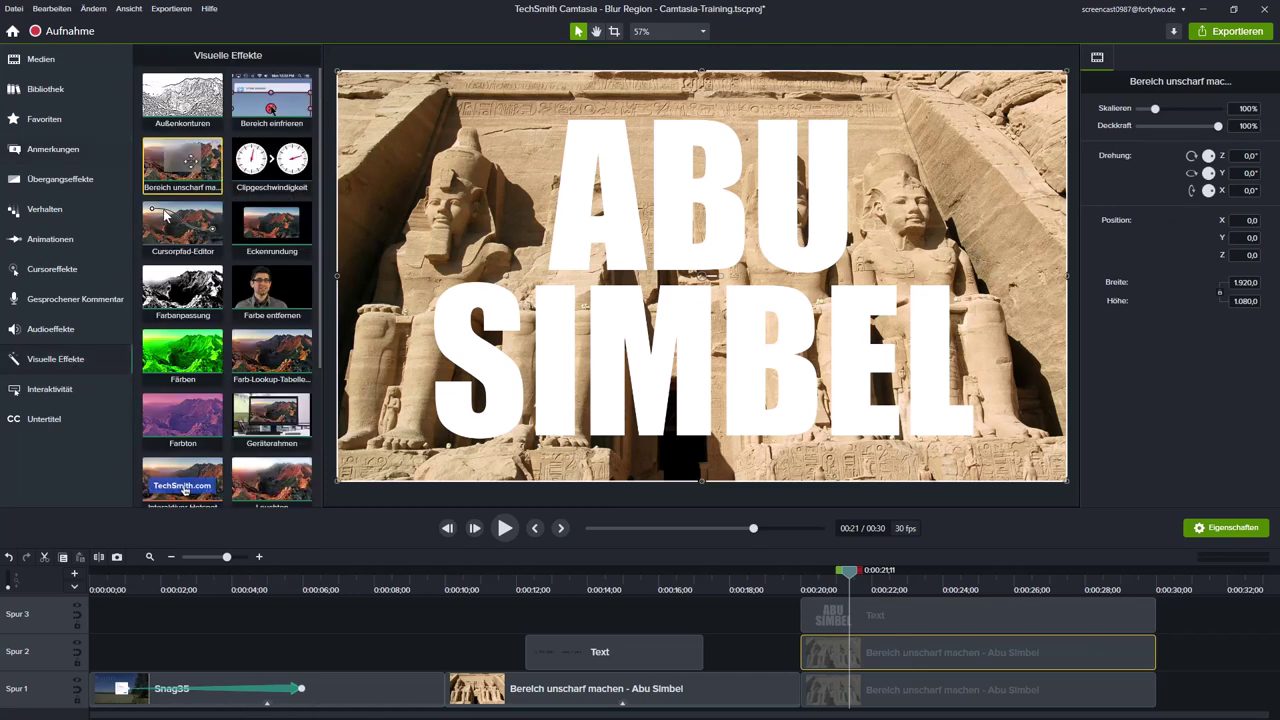
drag(185, 160, 898, 668)
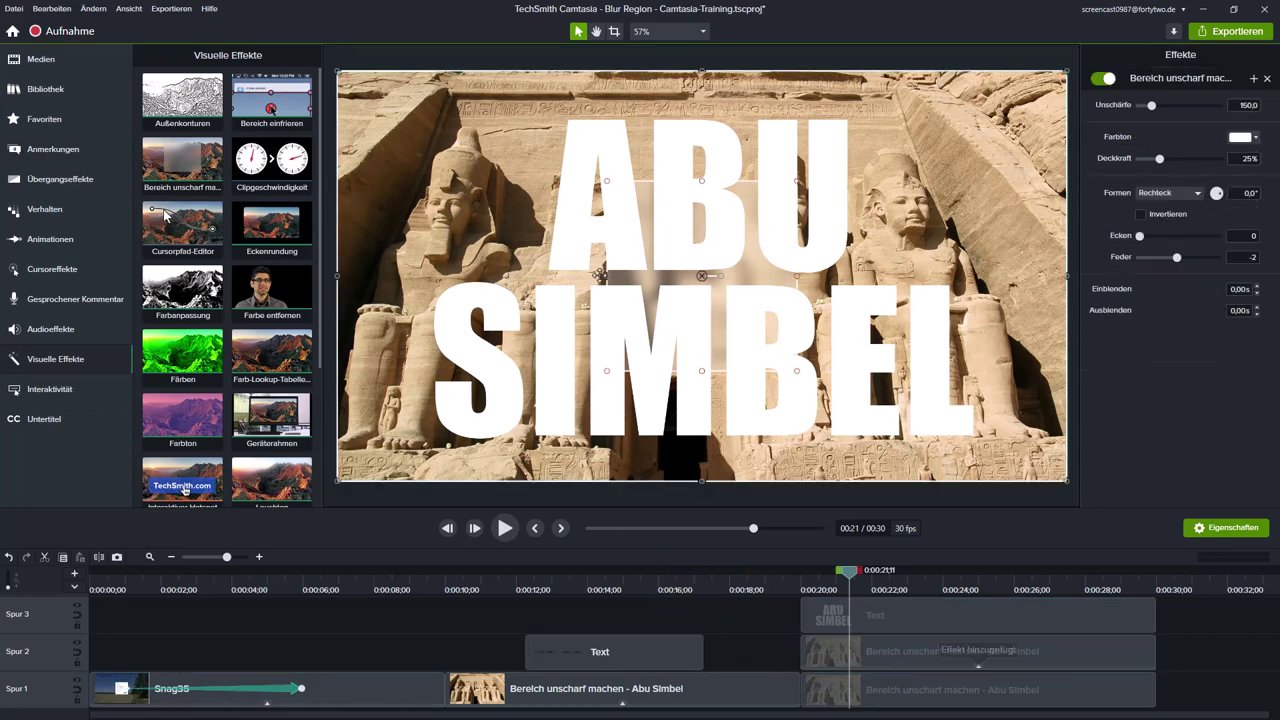
Enlarge the region blur on all four sides so it covers the whole ABU SIMBEL title
drag(599, 274, 408, 275)
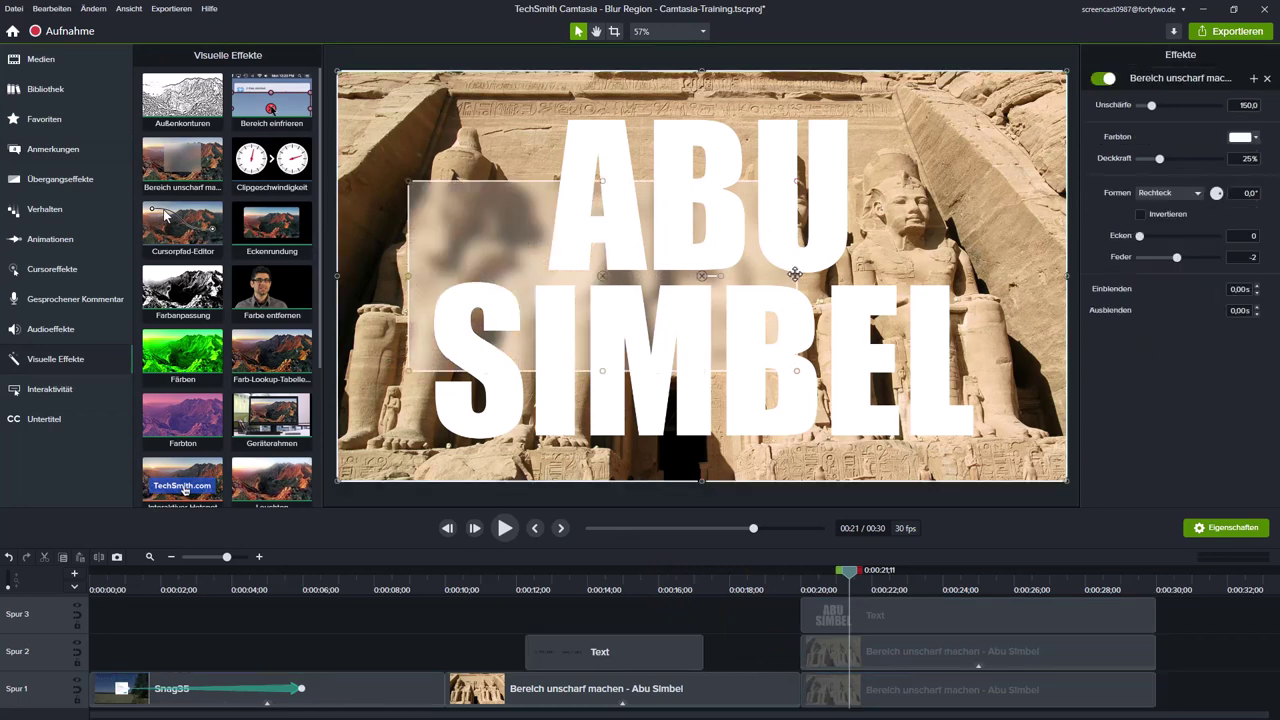
drag(797, 275, 996, 275)
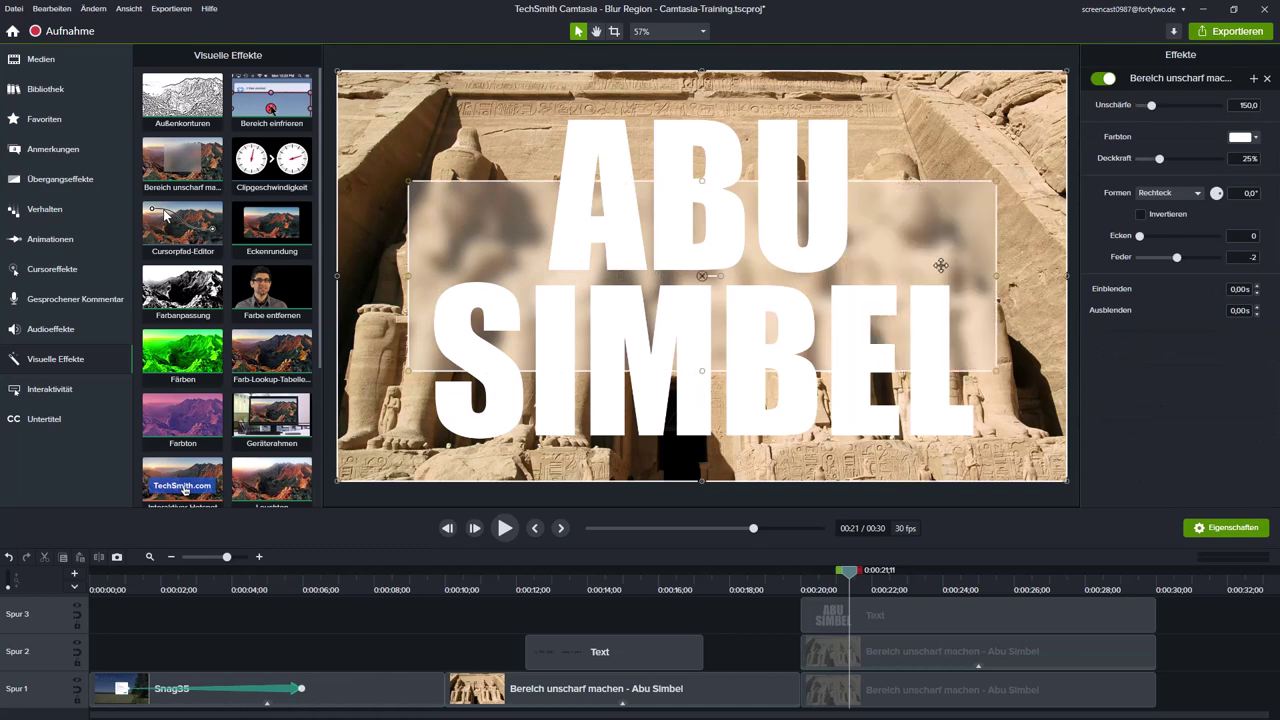
drag(702, 372, 702, 452)
drag(703, 182, 702, 106)
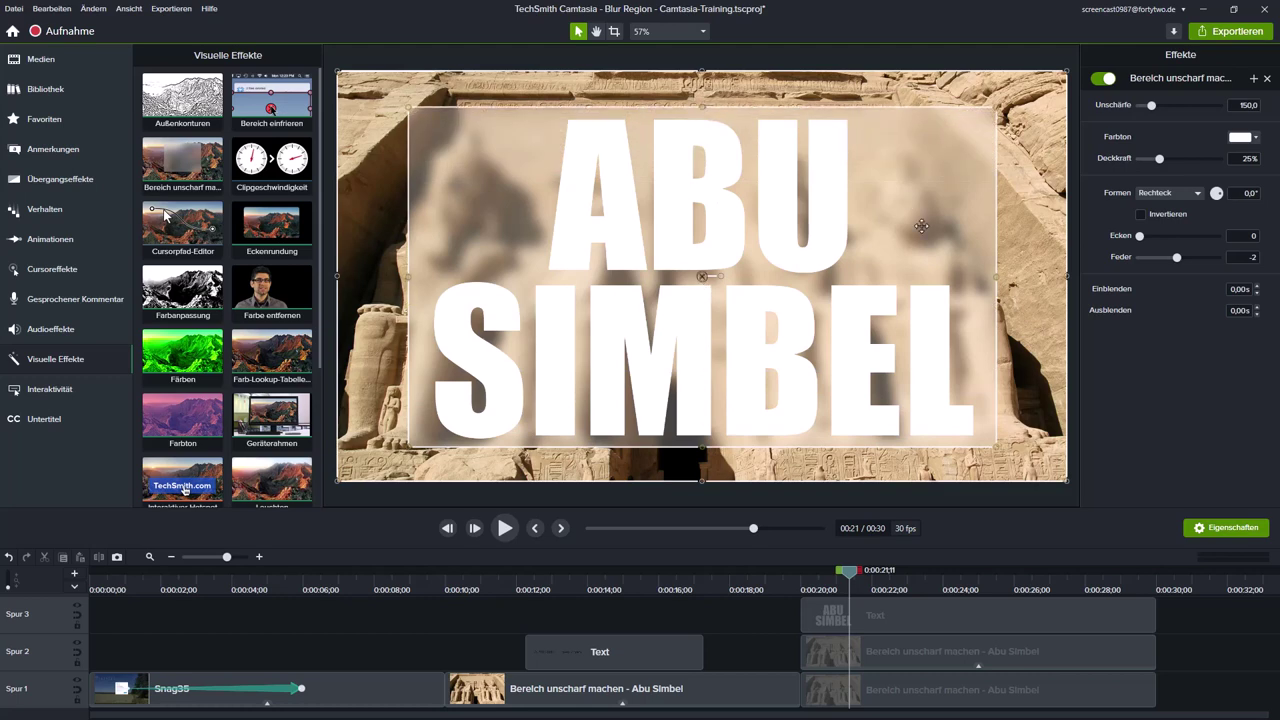
Apply the media track matte effect to the ABU SIMBEL text callout on Spur 3 and show its effect bar
click(944, 616)
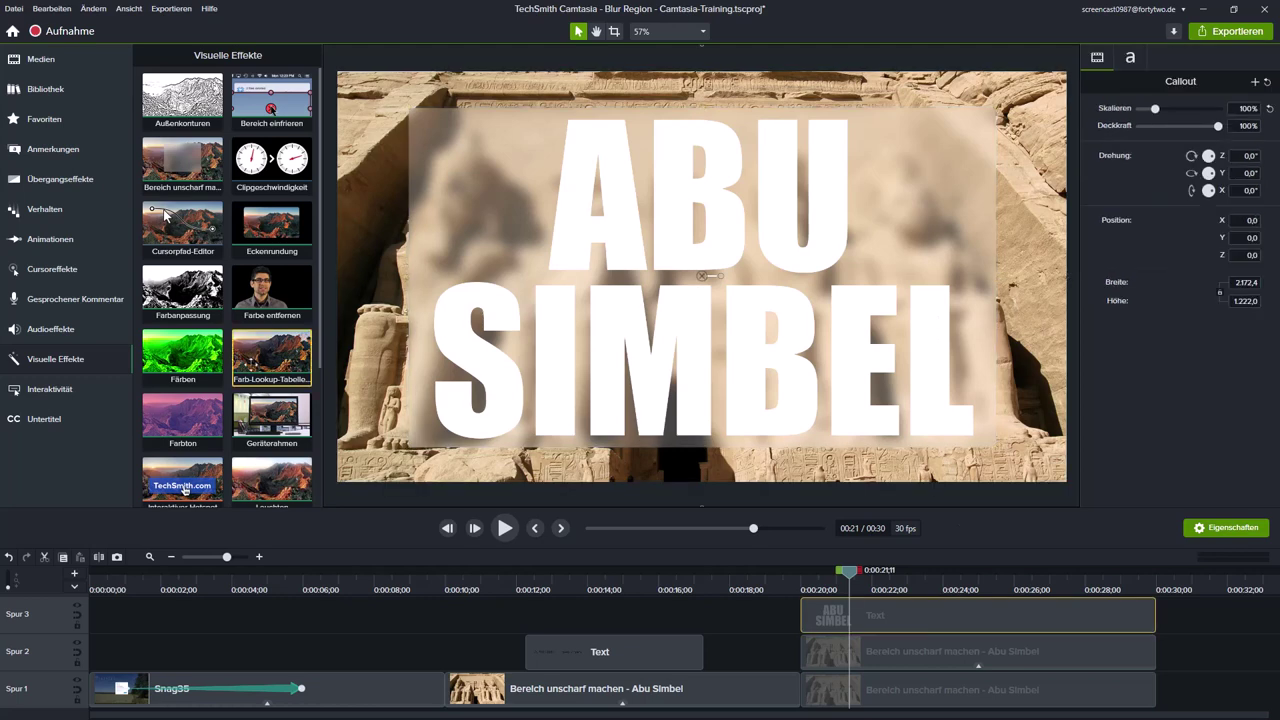
scroll(240, 365, down, 1)
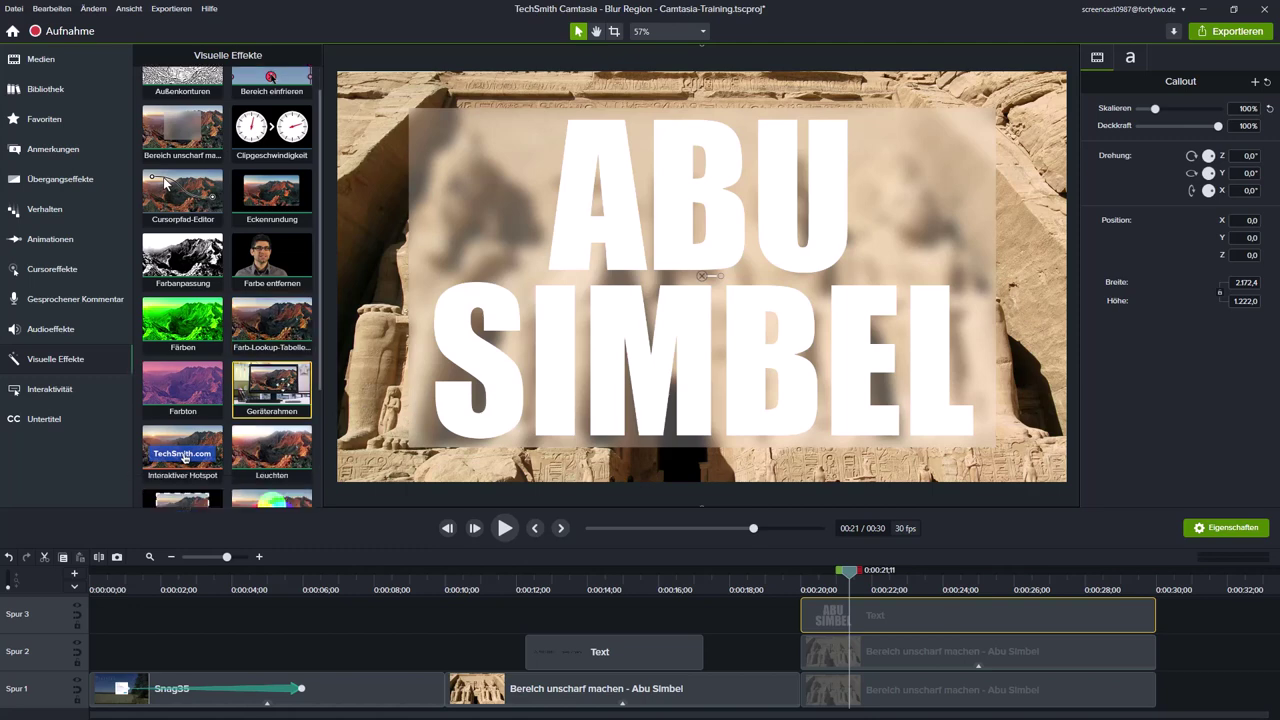
scroll(318, 480, down, 5)
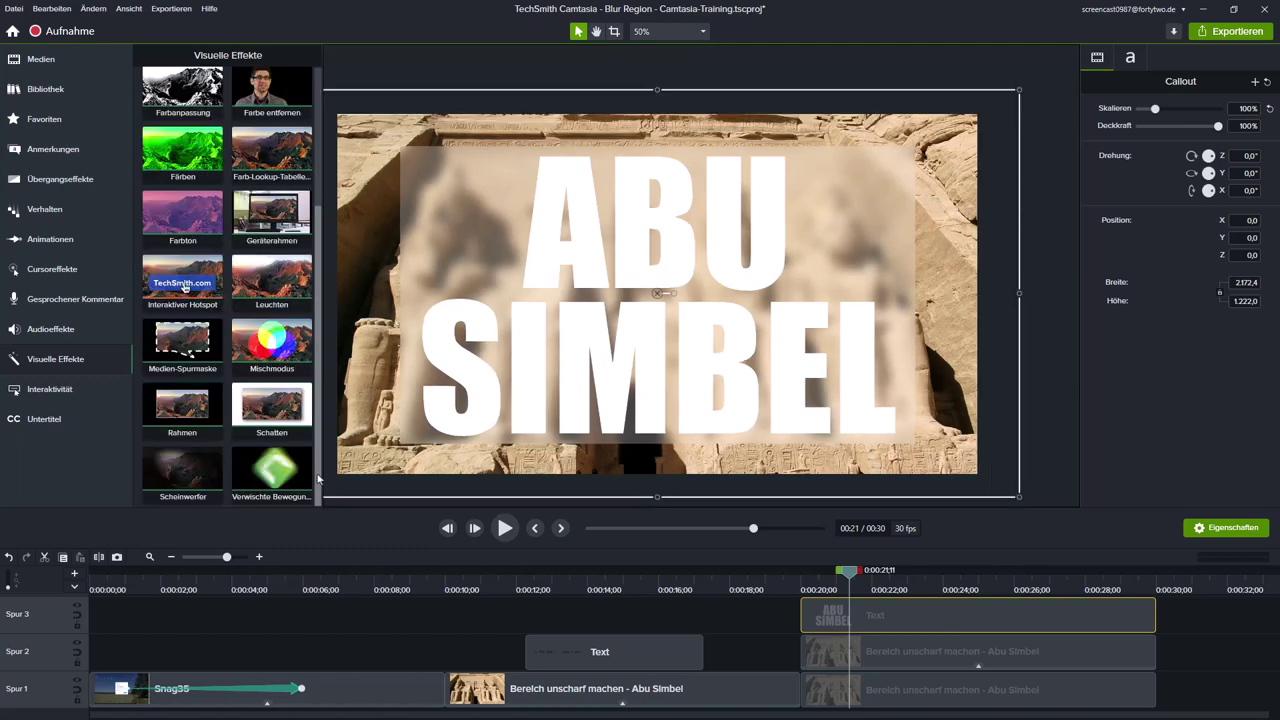
drag(180, 334, 885, 617)
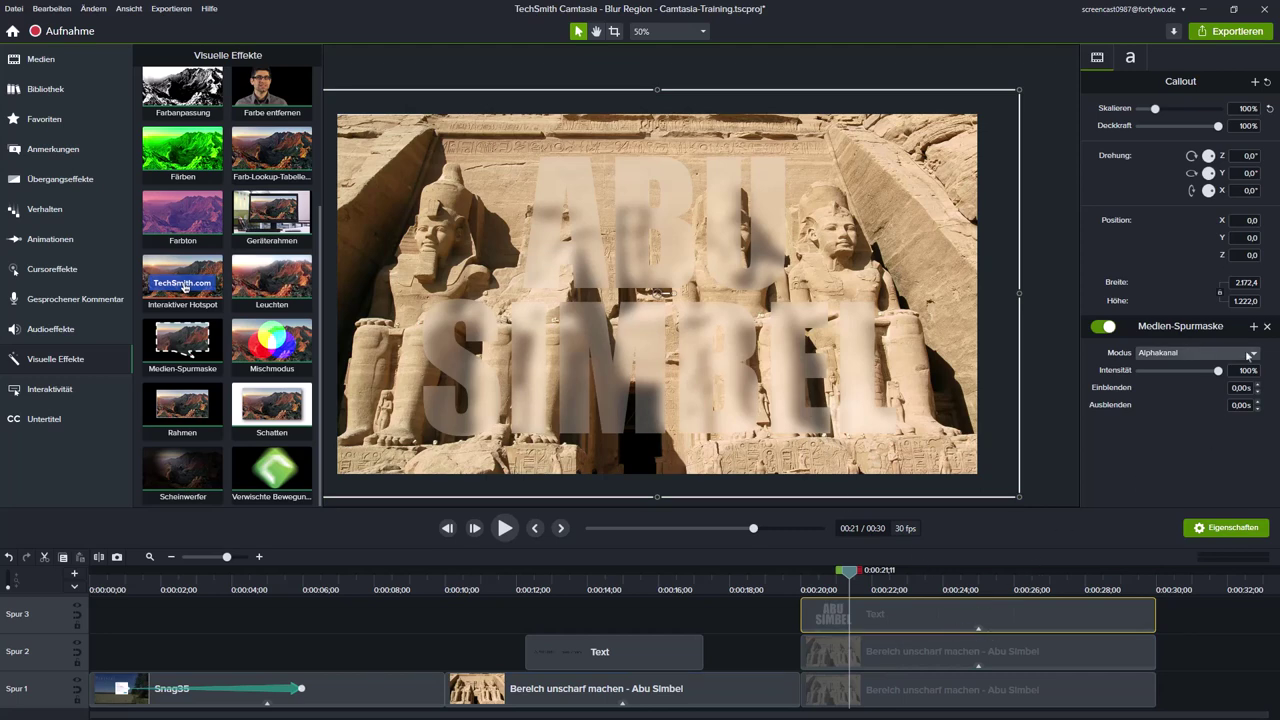
click(980, 632)
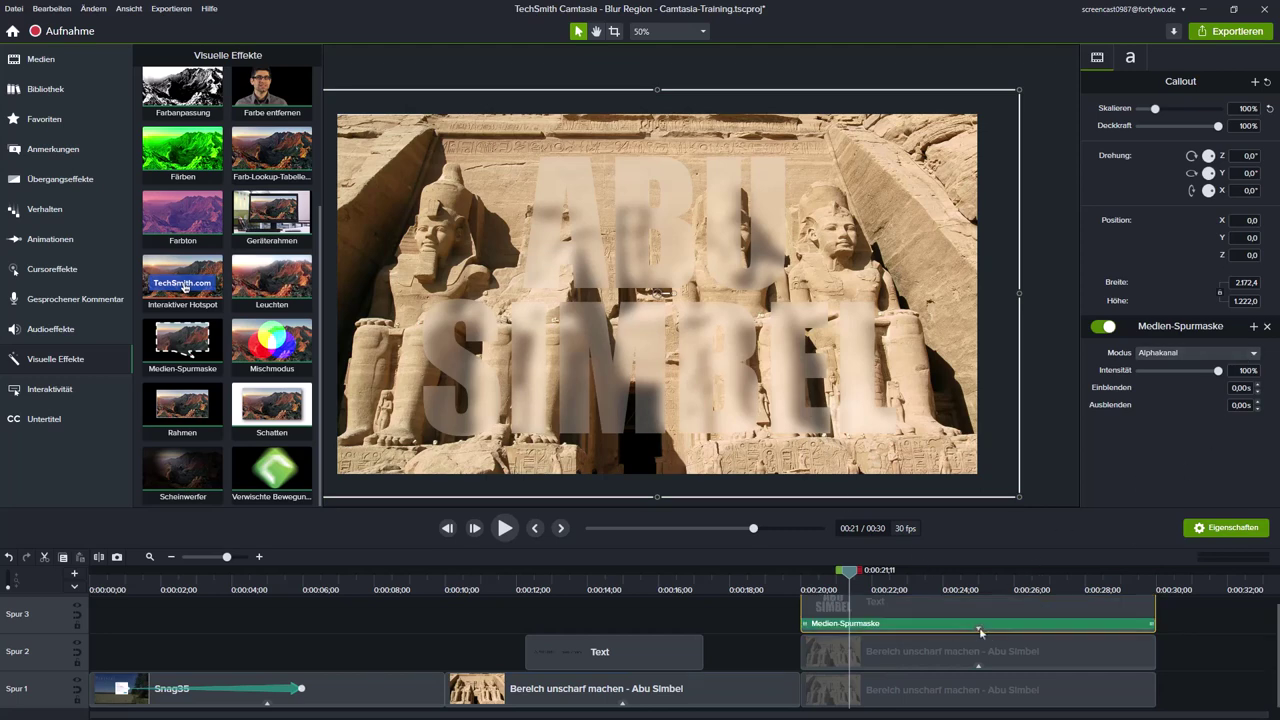
click(940, 624)
Set the region blur on the Spur 2 clip to 53% tint opacity and a blur strength of 93,2
click(945, 657)
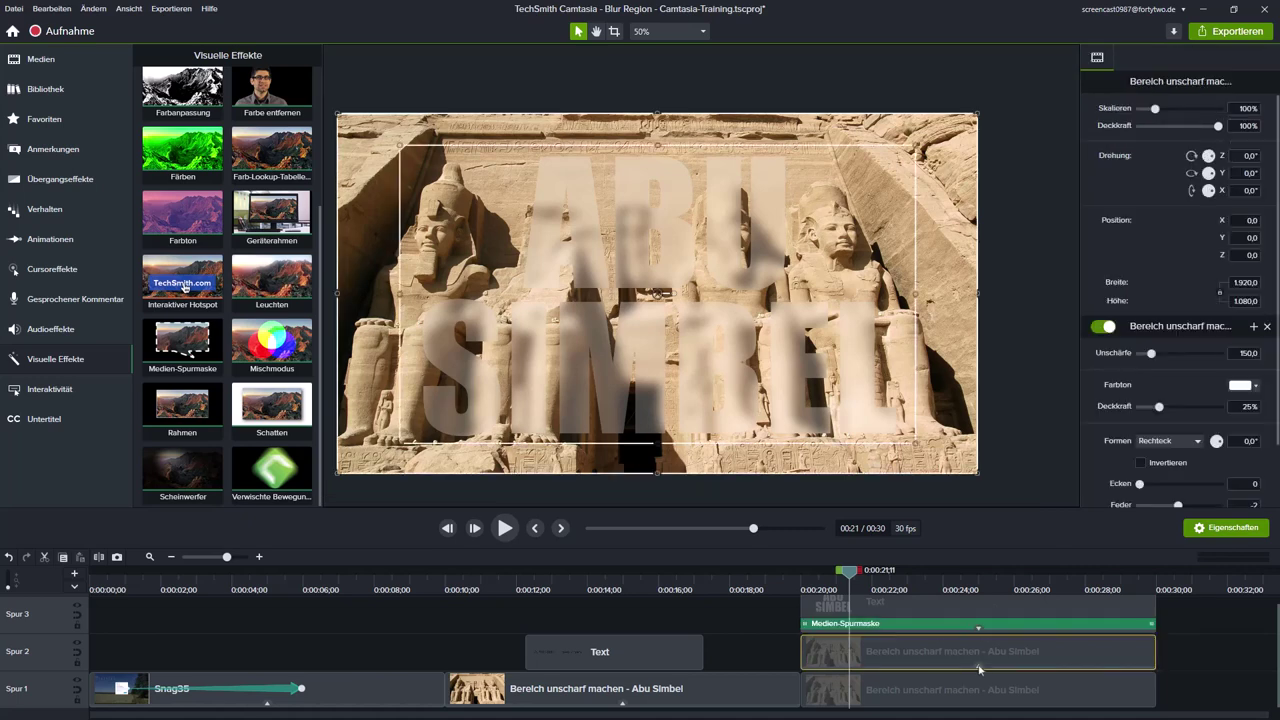
click(980, 668)
click(966, 662)
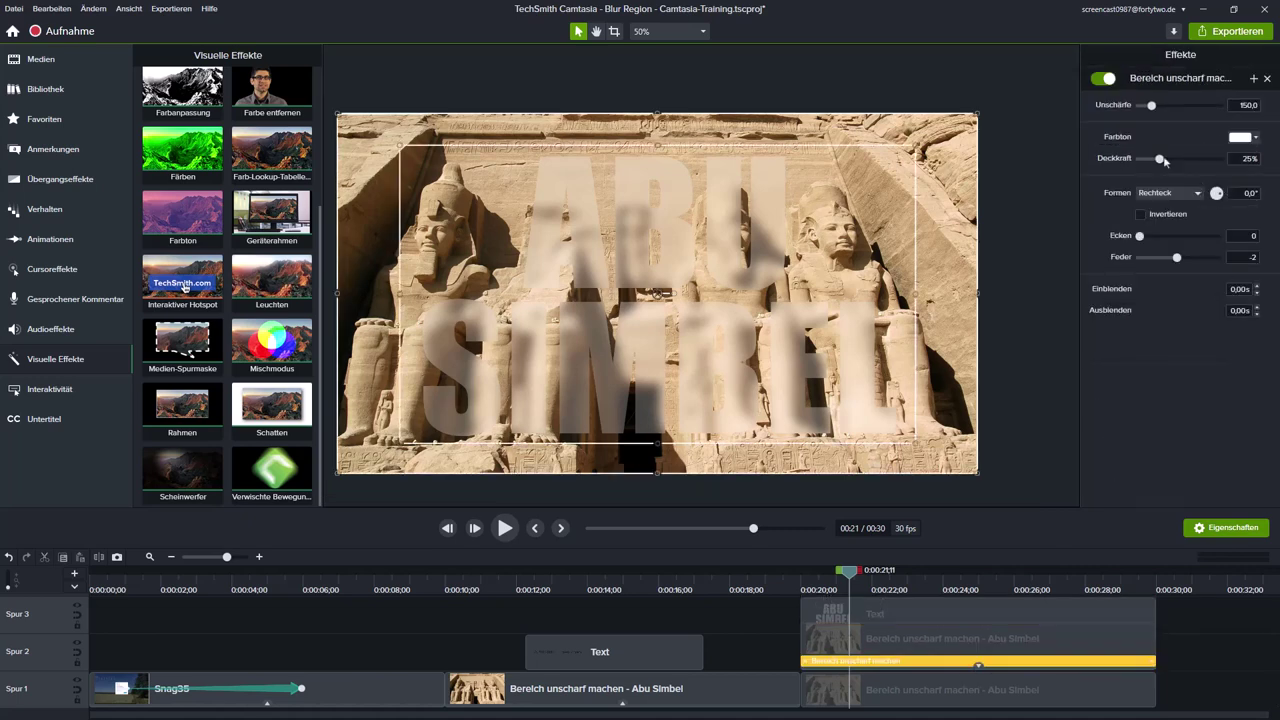
drag(1159, 160, 1181, 164)
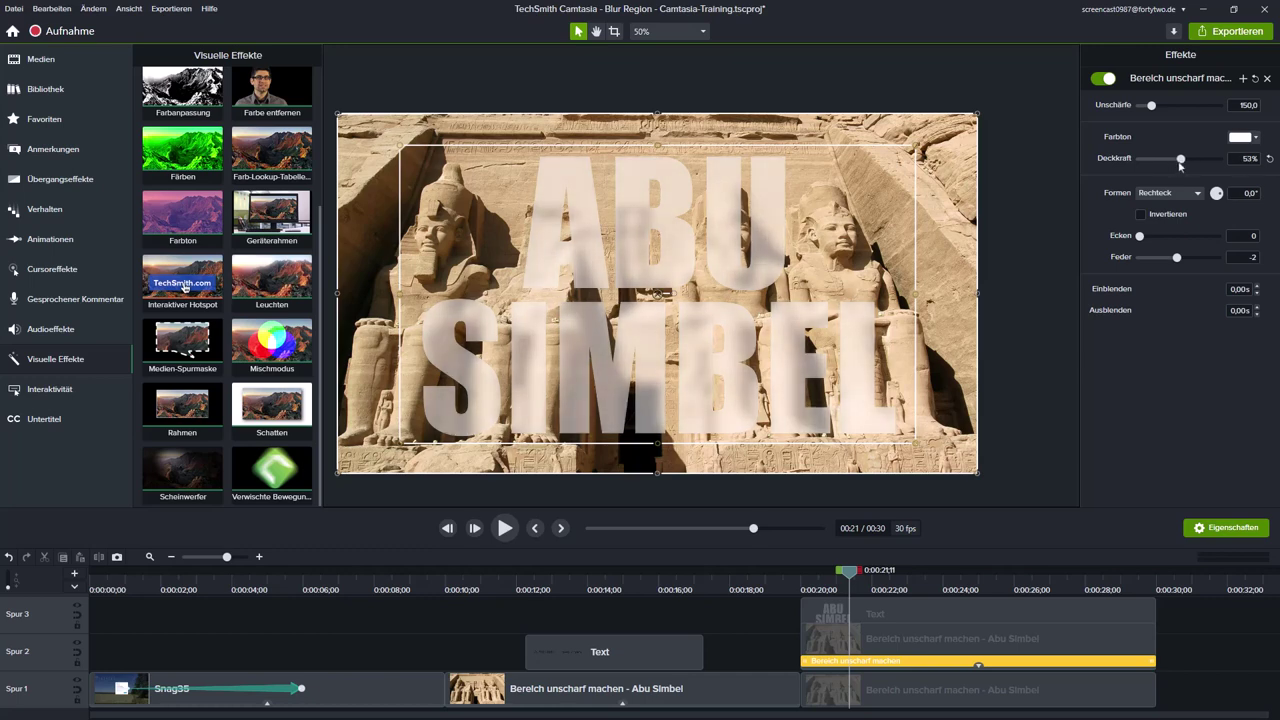
drag(1151, 106, 1148, 108)
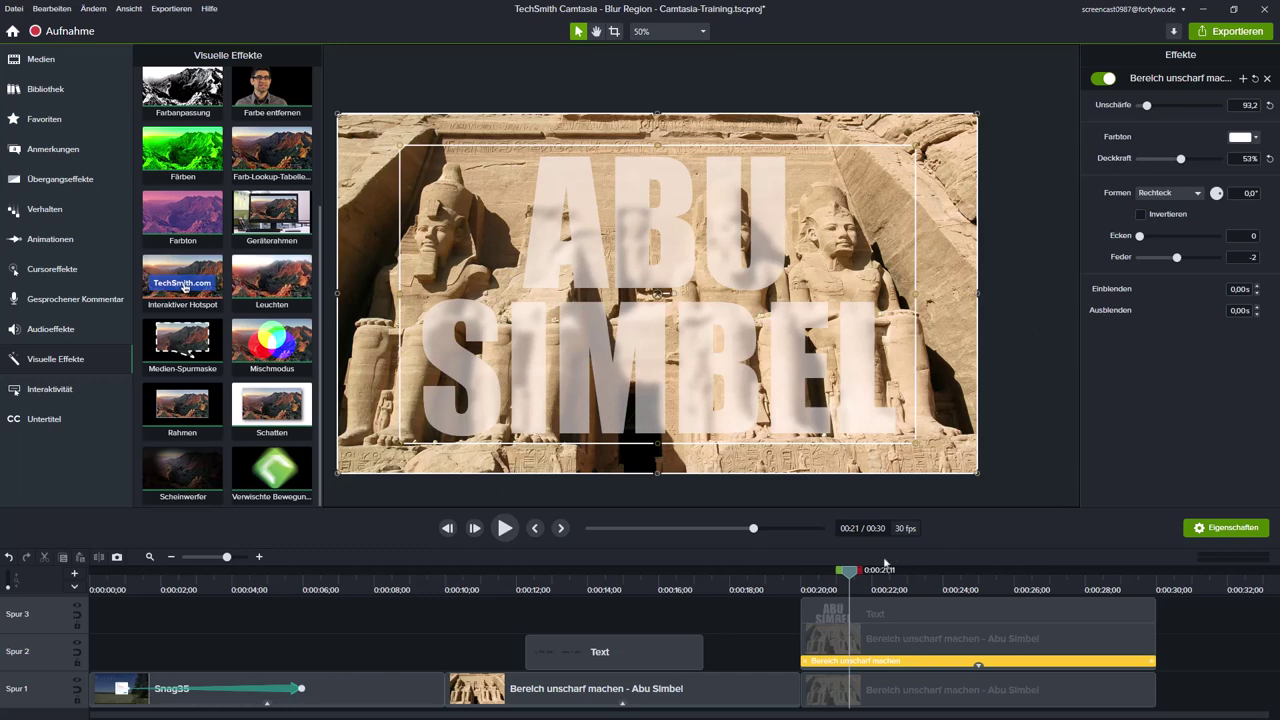
Deselect the clips and briefly play the title scene to preview the blurred lettering
click(774, 606)
drag(791, 590, 848, 608)
key(space)
key(space)
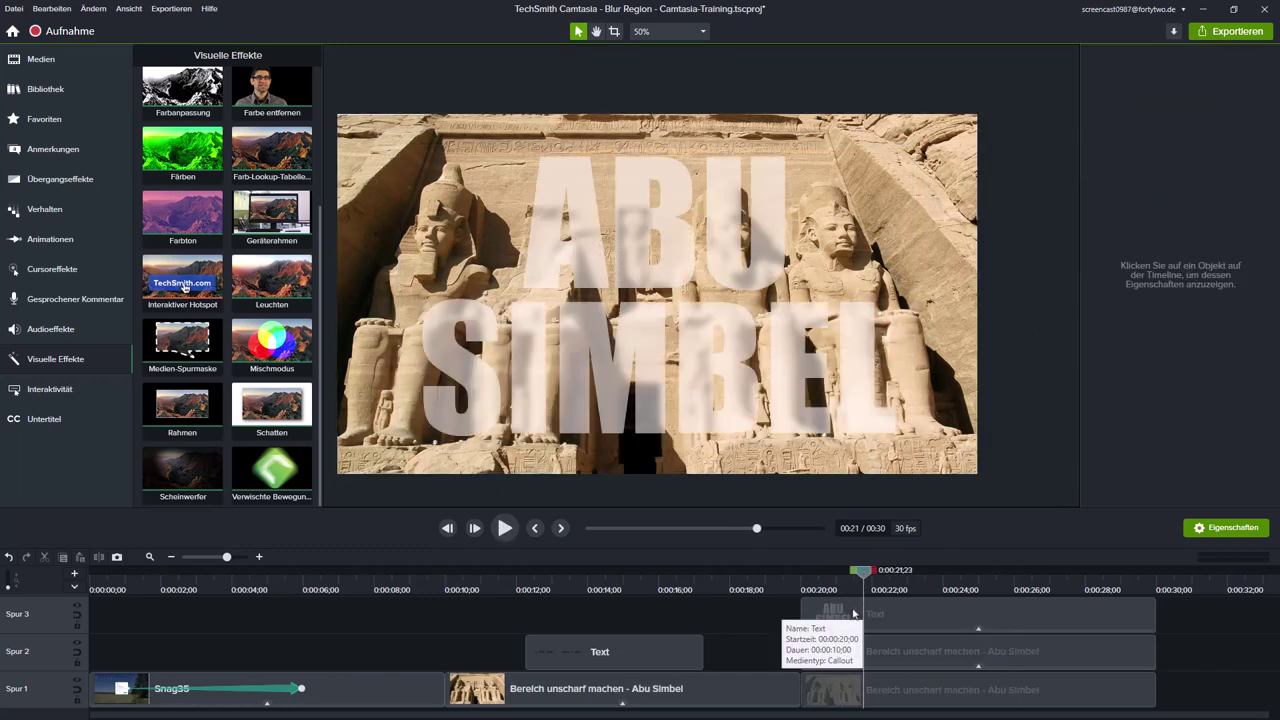